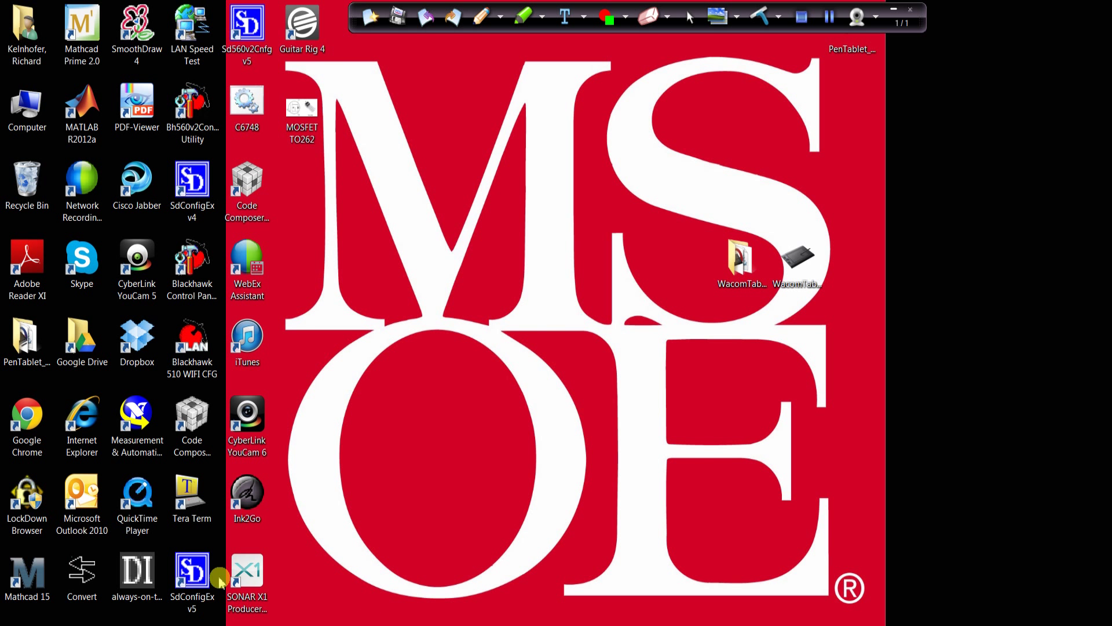
Step: Bring up Chrome on International Rectifier's irf.com/models Simulation Models page
key(alt+Tab)
click(86, 8)
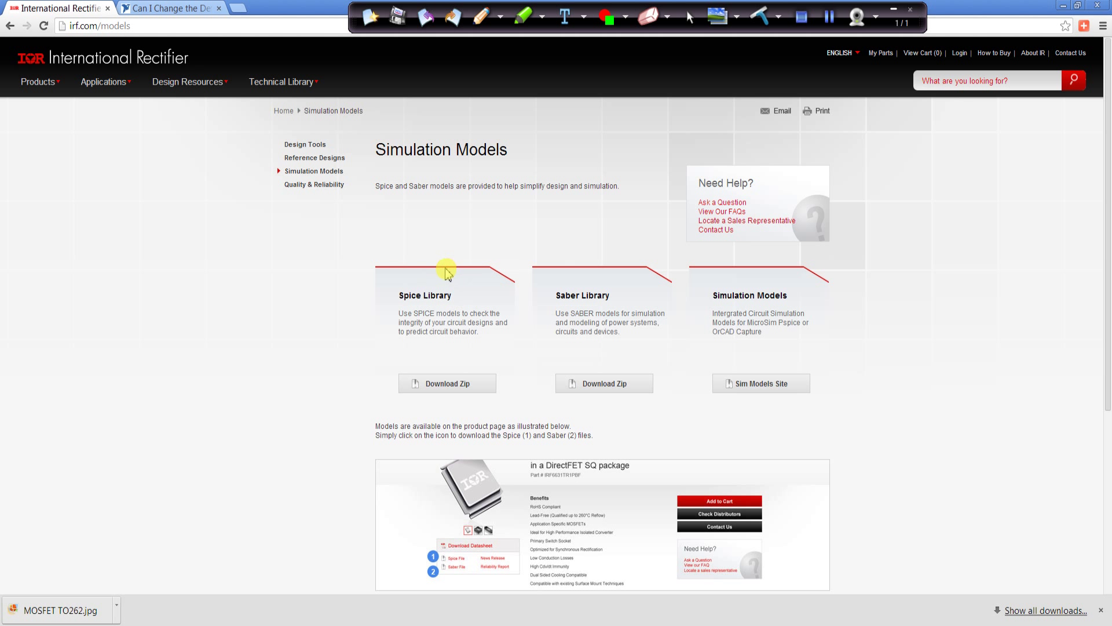
Step: Underline the Spice Library heading in red ink, then switch to the Word step list
click(481, 16)
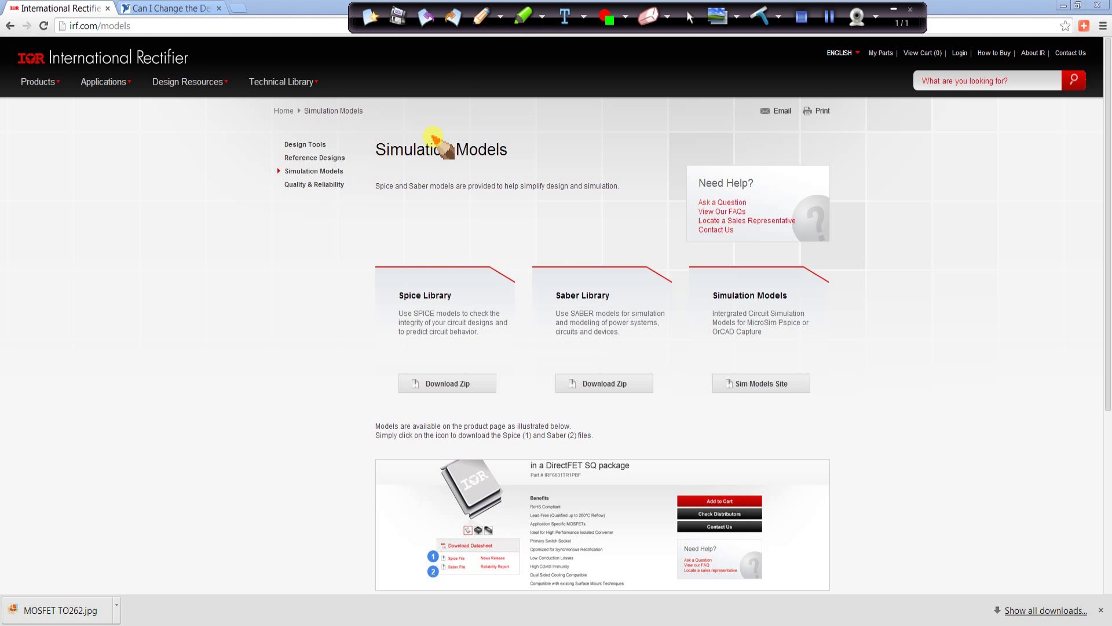
mouse_move(364, 326)
mouse_down()
mouse_move(404, 303)
mouse_move(453, 302)
mouse_up()
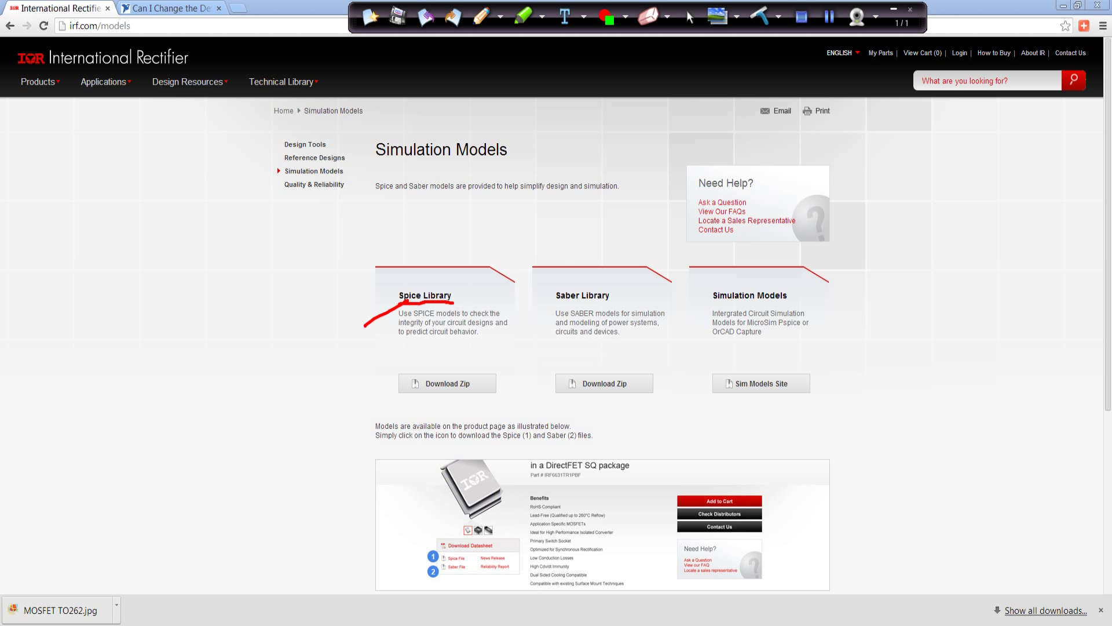
key(alt+Tab)
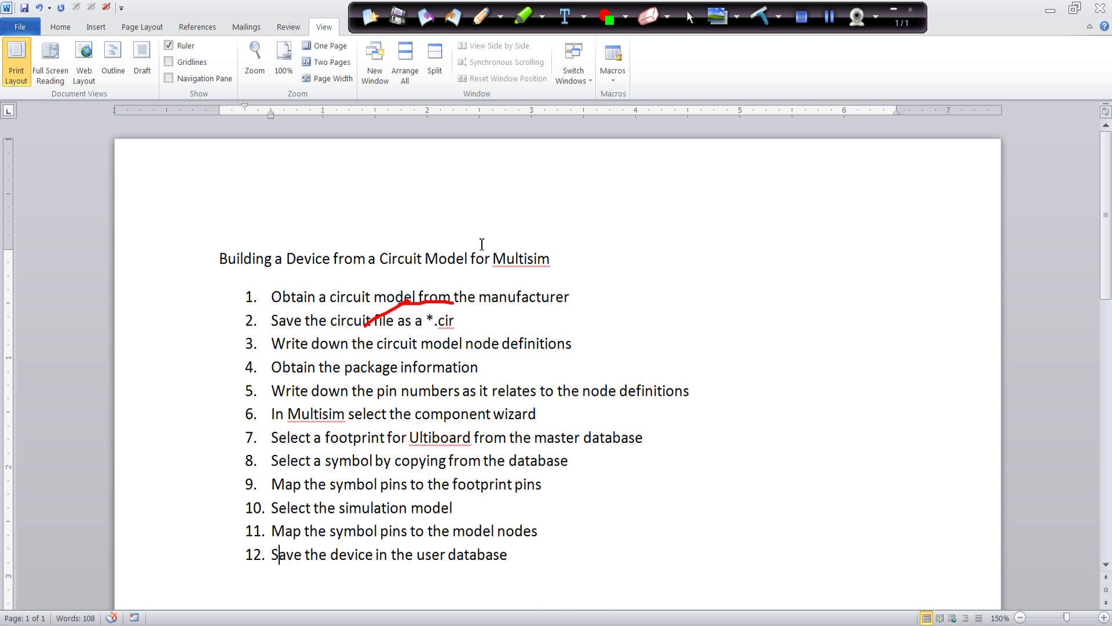
Step: Erase the red ink from the step list and open irf1405.spi in Notepad
click(648, 18)
mouse_move(366, 325)
mouse_down()
mouse_move(424, 294)
mouse_move(418, 312)
mouse_move(454, 301)
mouse_up()
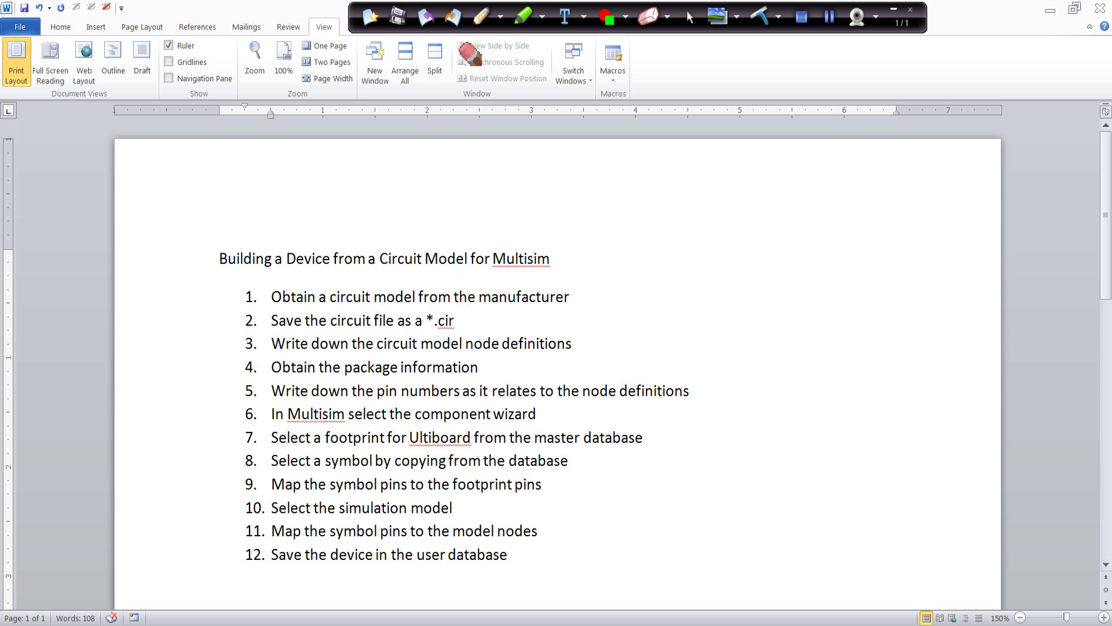
click(481, 17)
click(452, 620)
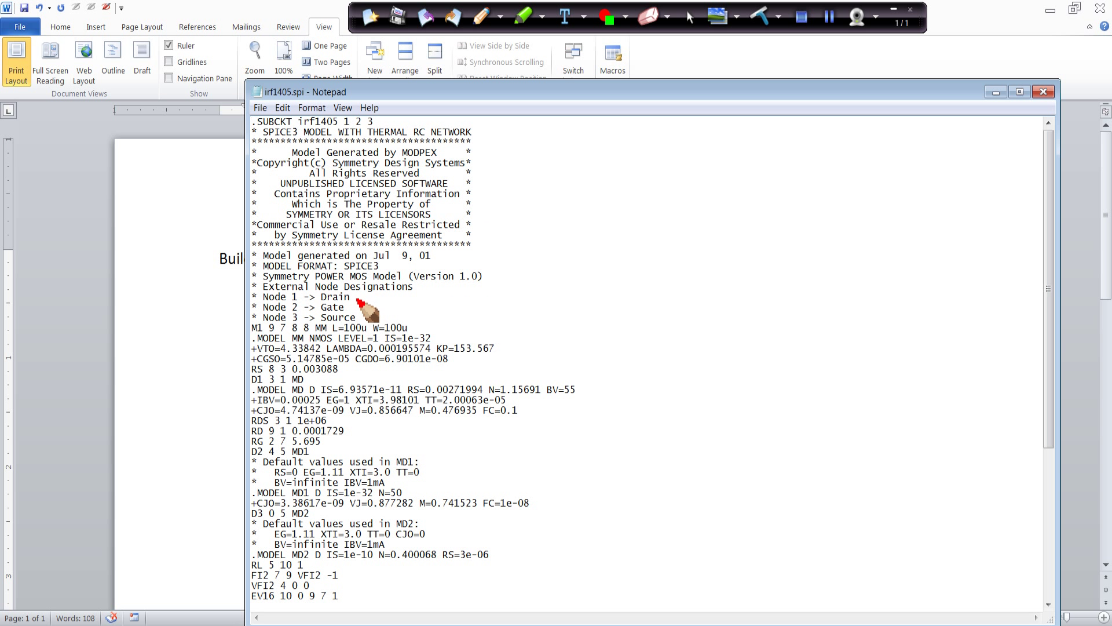
drag(355, 300, 365, 298)
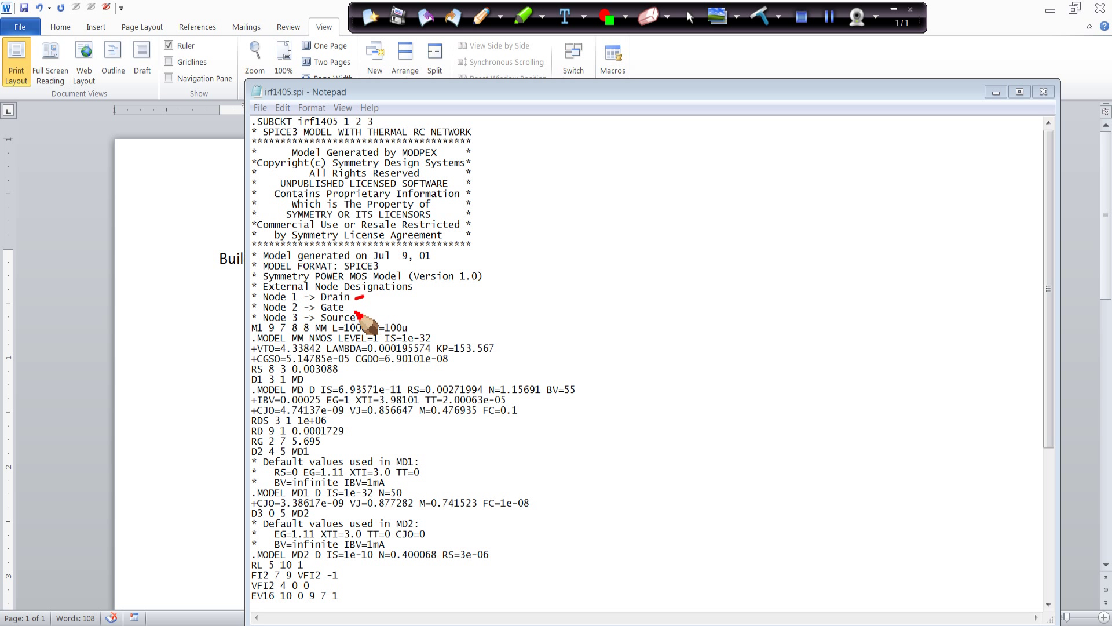
drag(351, 310, 372, 317)
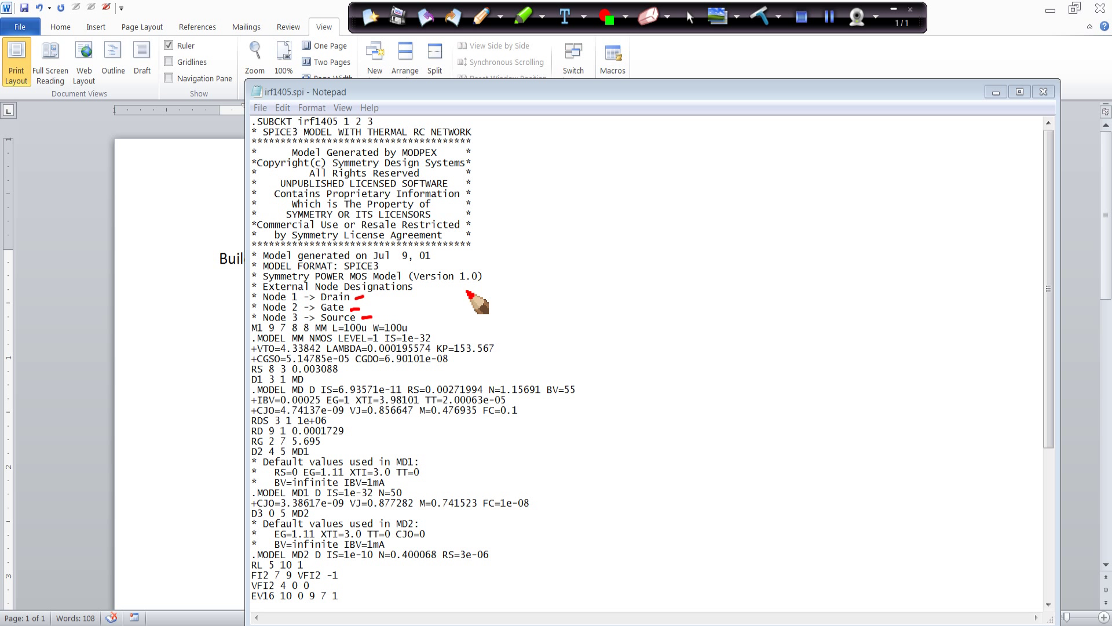
click(647, 17)
mouse_move(384, 326)
mouse_down()
mouse_move(405, 293)
mouse_move(411, 324)
mouse_up()
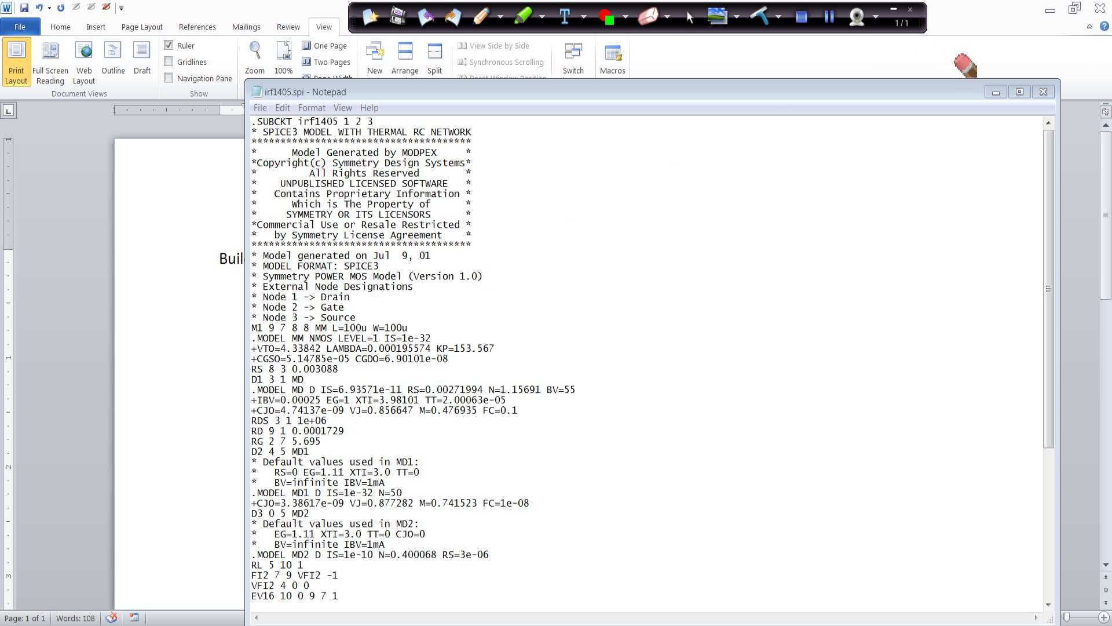
click(690, 17)
Step: Minimize the irf1405.spi Notepad window and switch to the MOSFET TO262 pinout picture
click(996, 91)
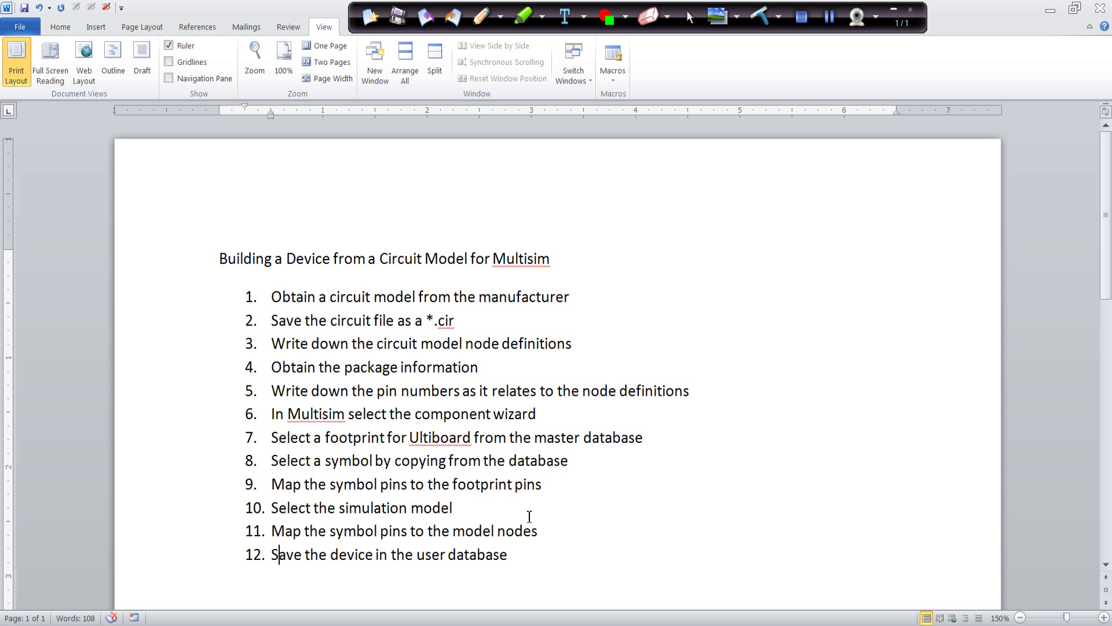
key(alt+Tab)
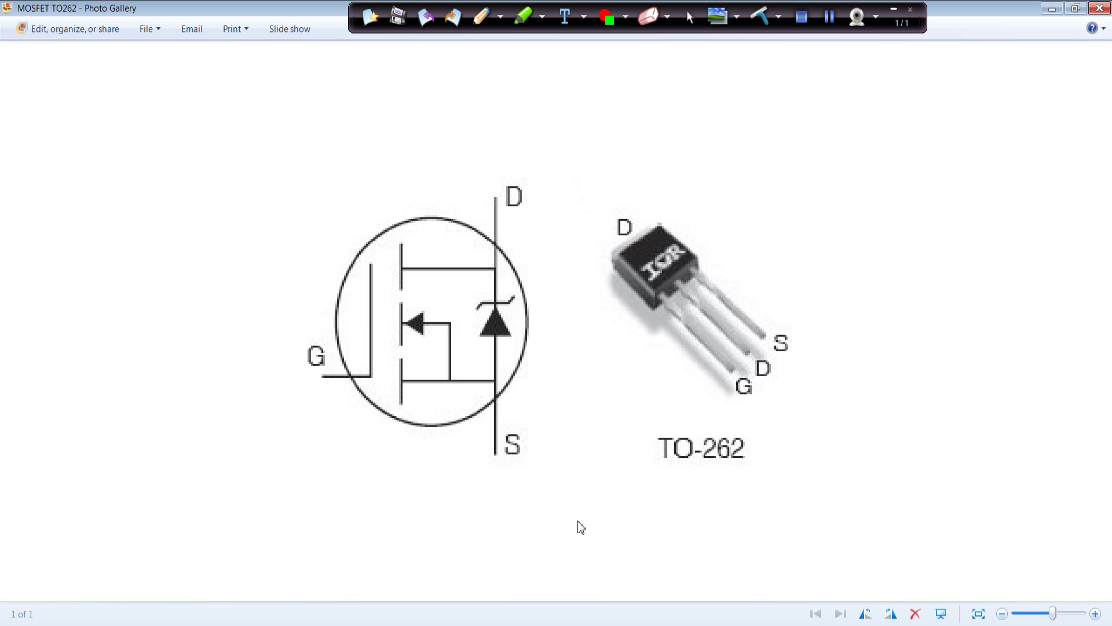
Step: Mark the S source pin on the TO262 pinout, erase the mark, and switch to Multisim Design1
click(481, 16)
mouse_move(302, 485)
mouse_down()
mouse_move(521, 460)
mouse_move(307, 472)
mouse_move(386, 466)
mouse_move(320, 462)
mouse_up()
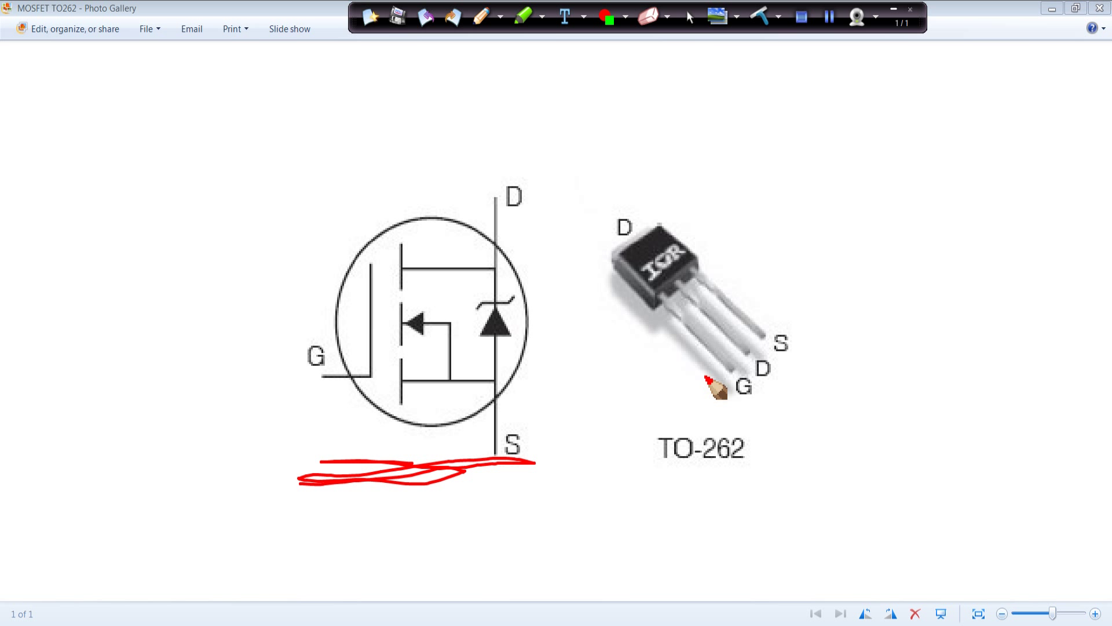
click(648, 16)
mouse_move(406, 479)
mouse_down()
mouse_move(322, 470)
mouse_move(378, 461)
mouse_move(314, 483)
mouse_move(532, 463)
mouse_move(416, 486)
mouse_move(542, 472)
mouse_up()
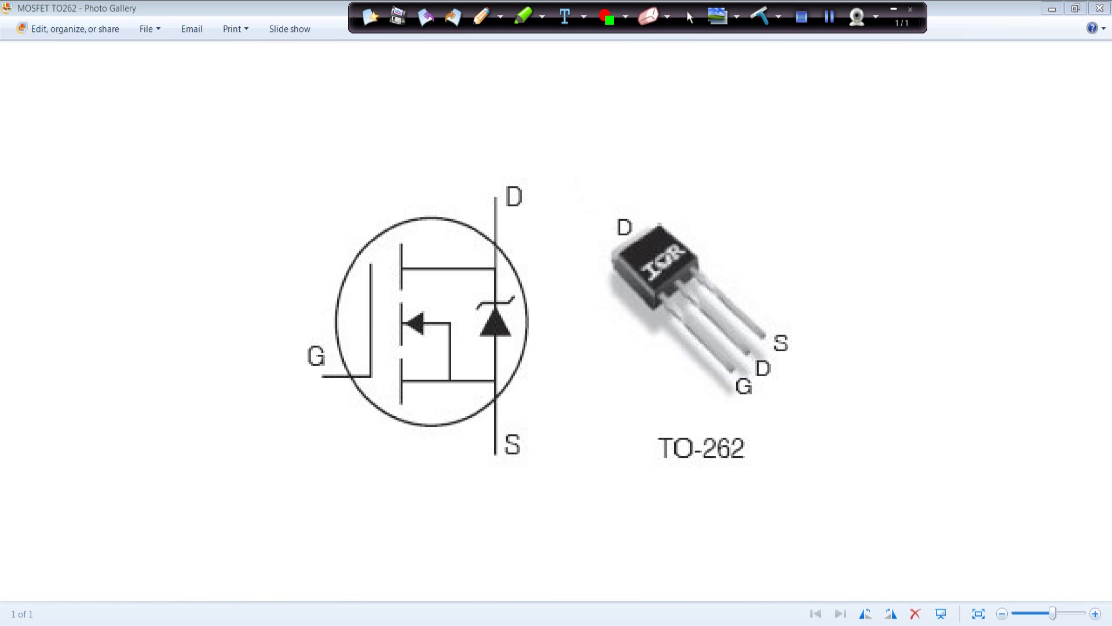
click(392, 614)
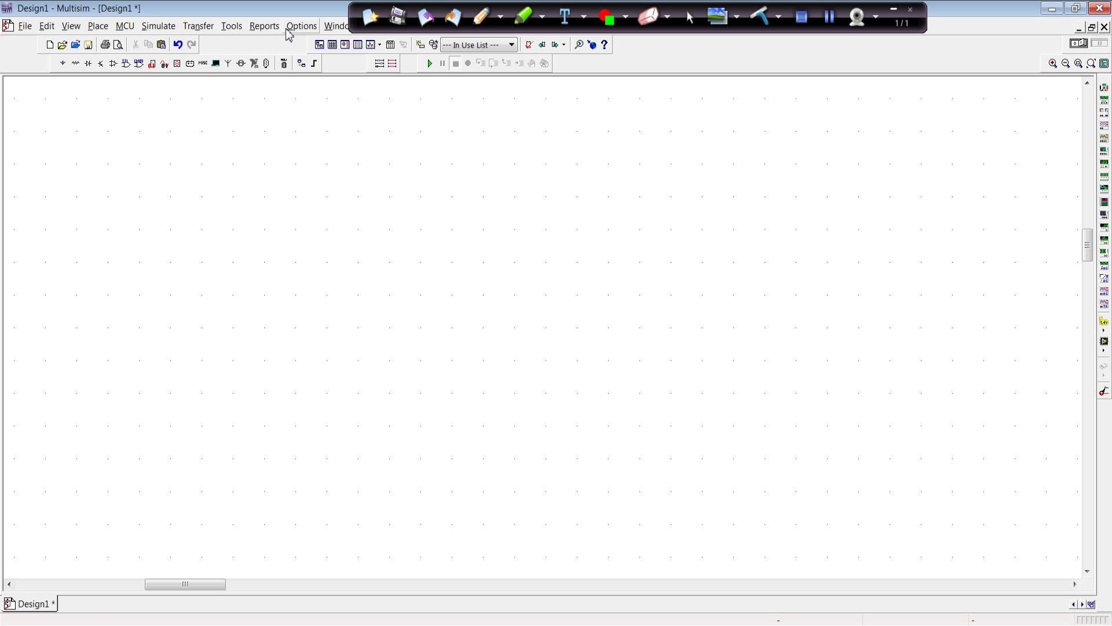
Step: Start a Component Wizard part named IRF1405 with function MOSFET and continue to Step 2
click(232, 26)
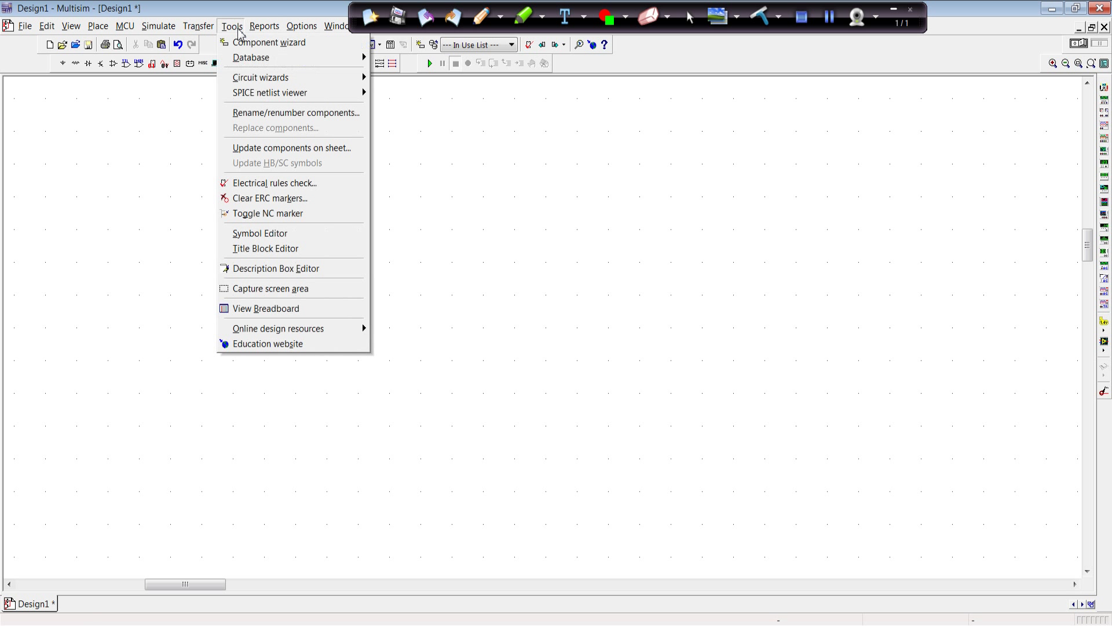
click(256, 46)
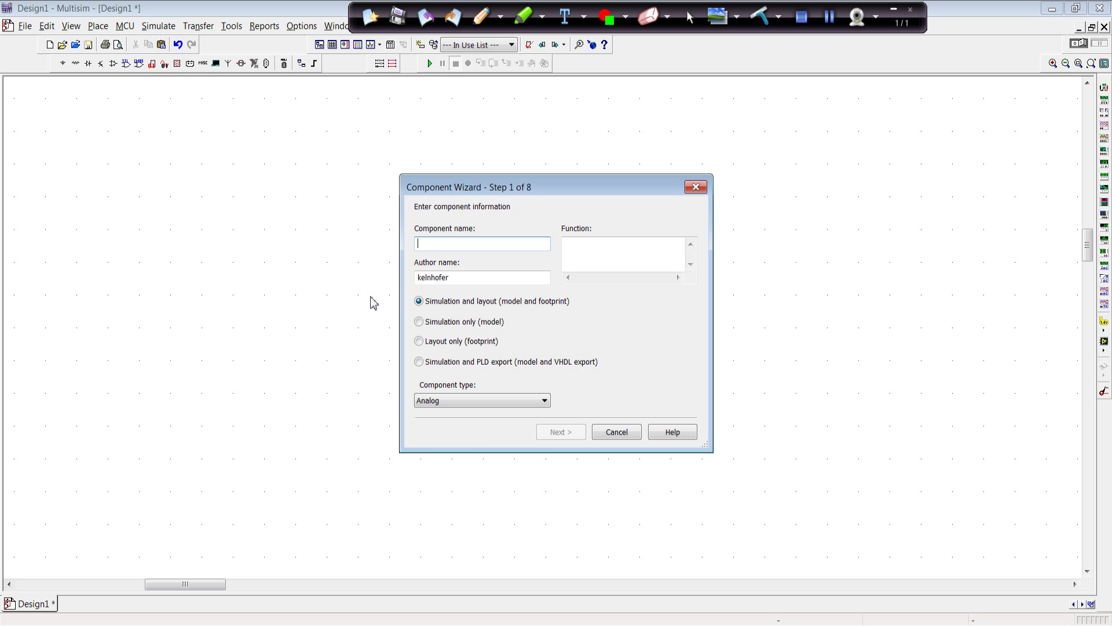
text(IRF1405)
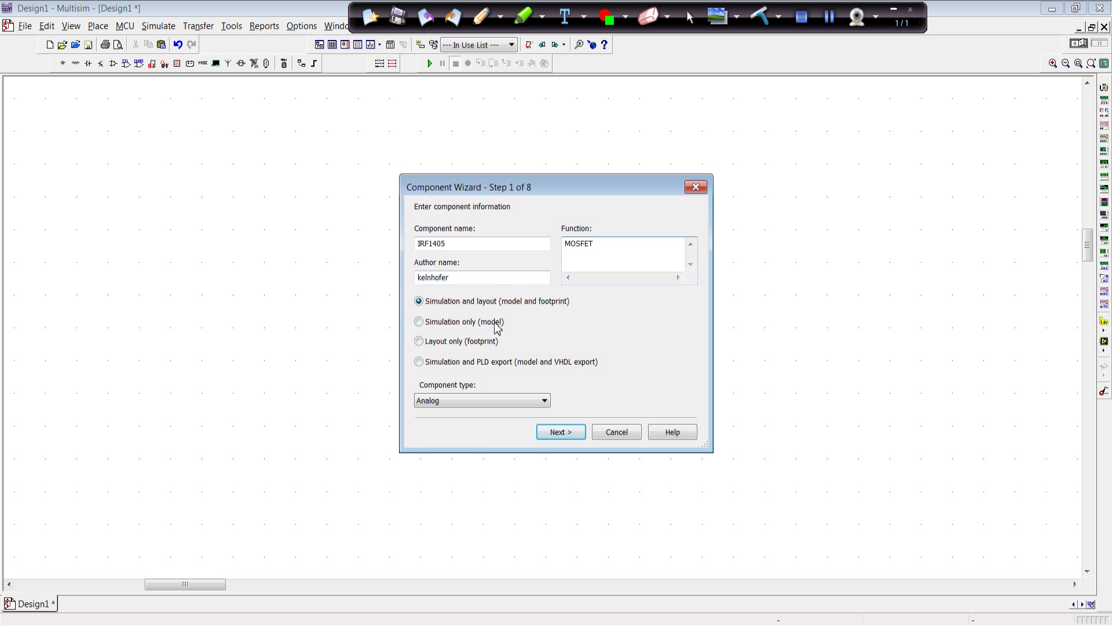
click(553, 436)
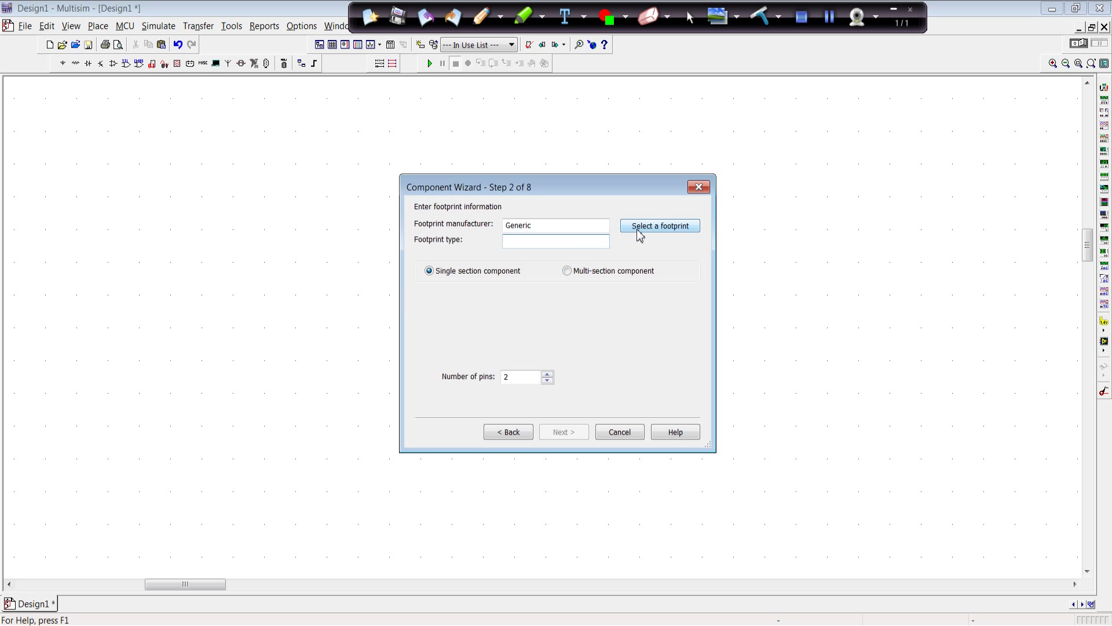
Step: Assign the User Database ON Semiconductor TO-262-3 footprint with 3 pins and continue
click(658, 228)
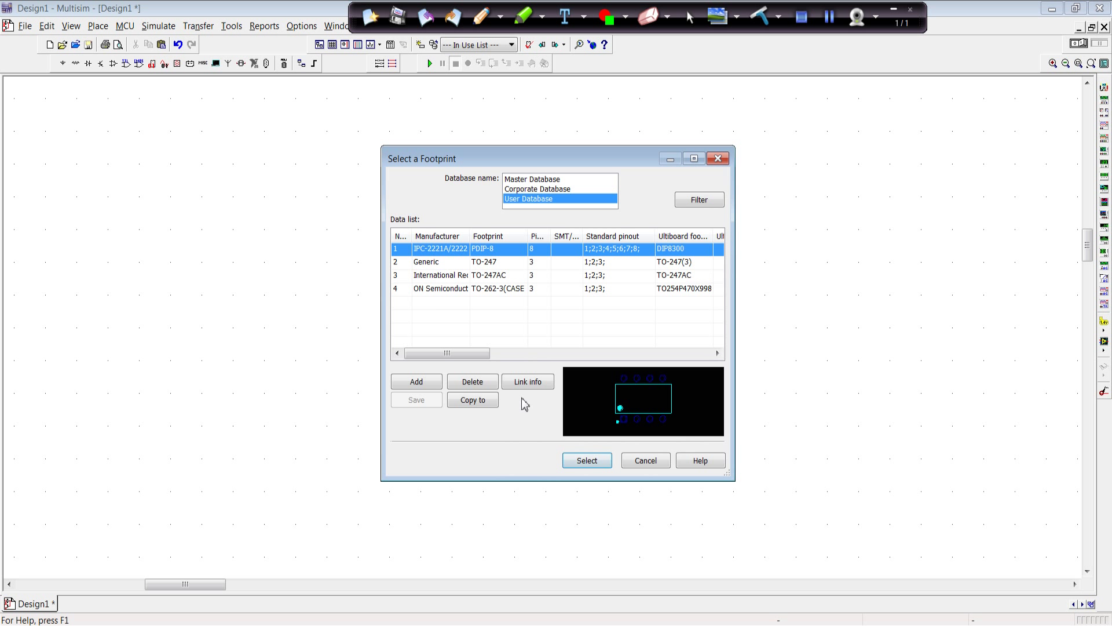
click(537, 182)
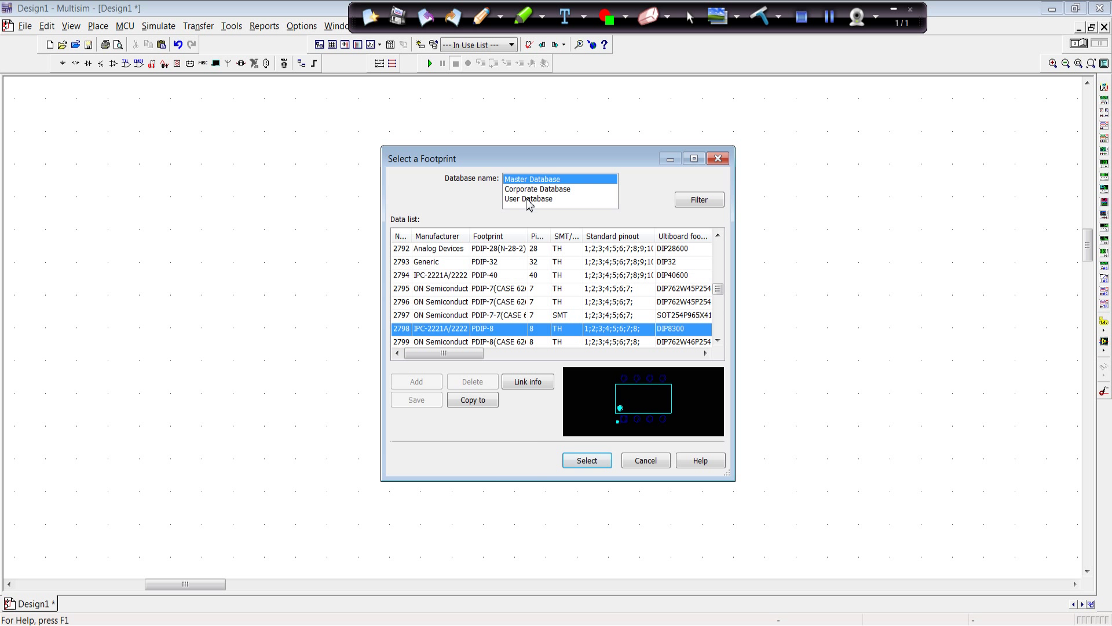
click(529, 199)
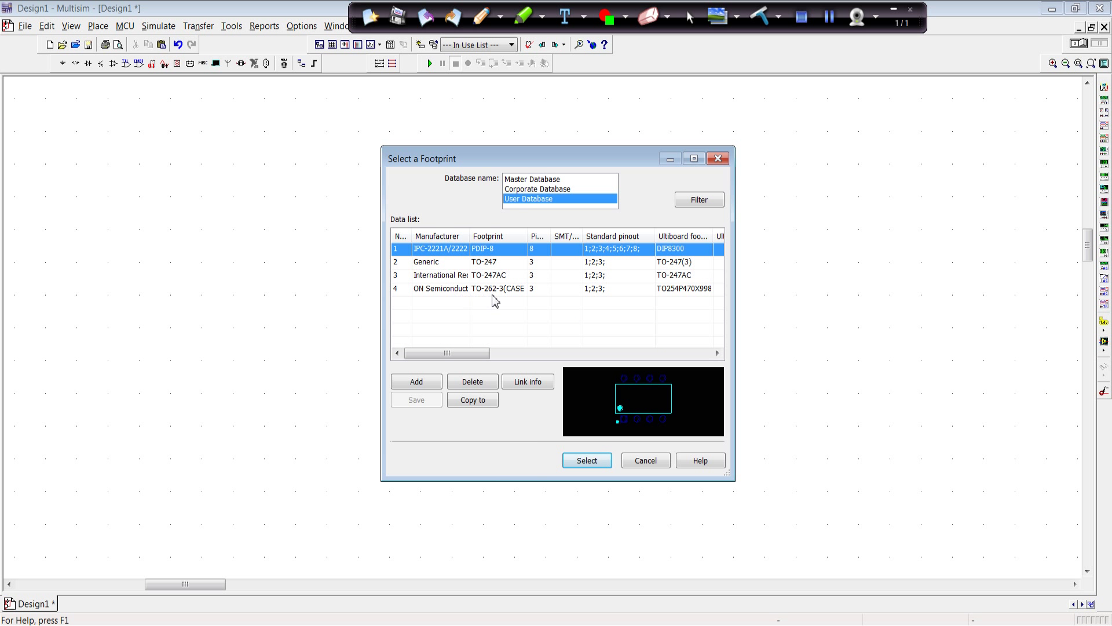
click(459, 290)
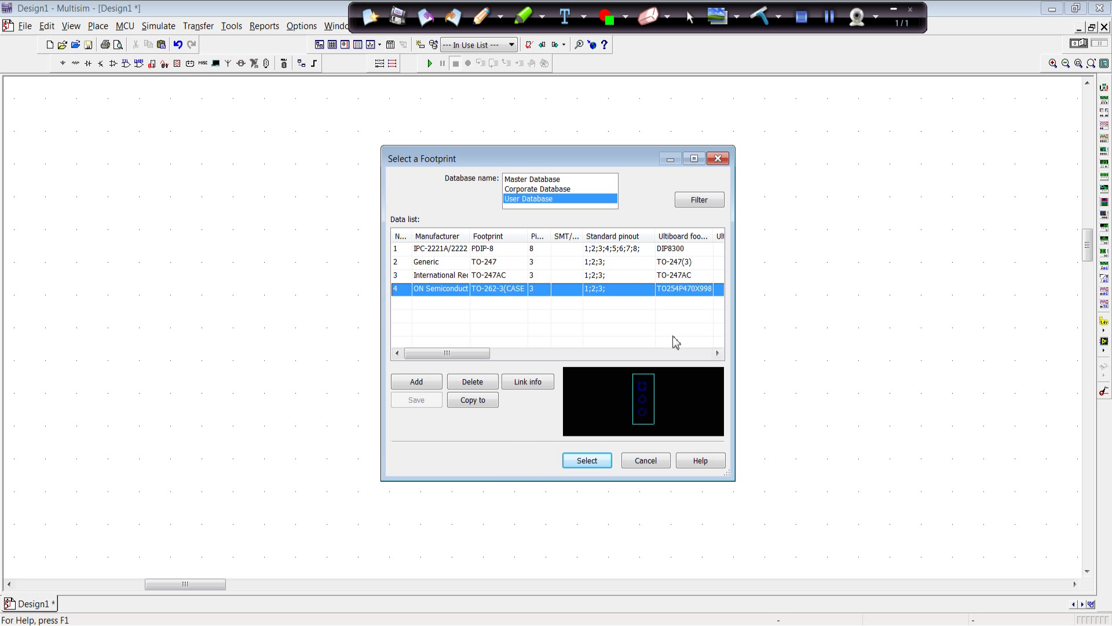
click(585, 461)
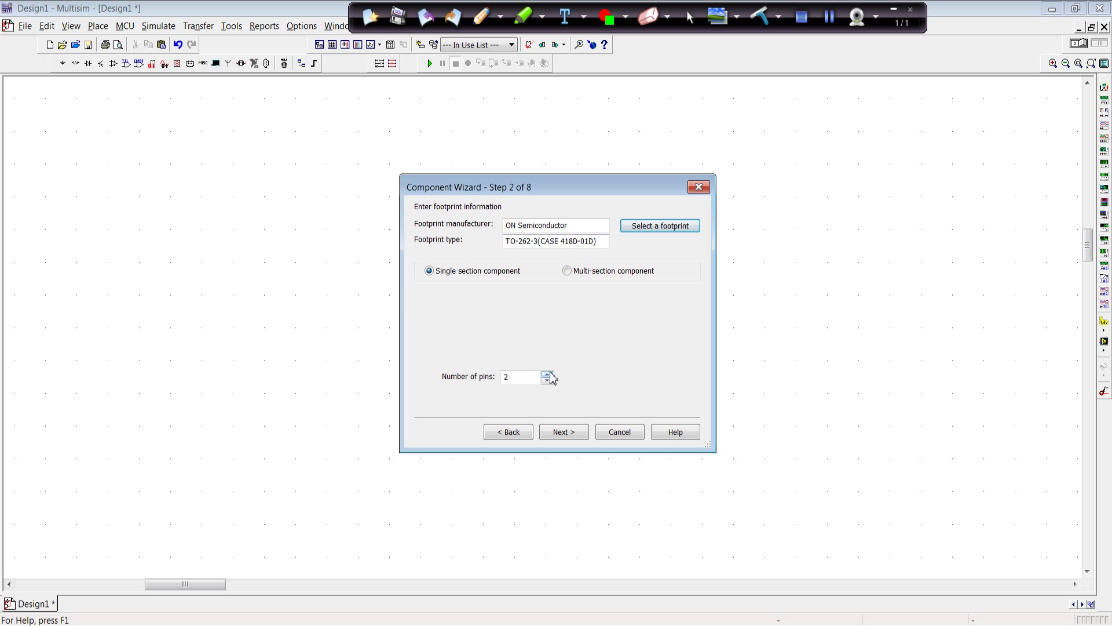
click(546, 373)
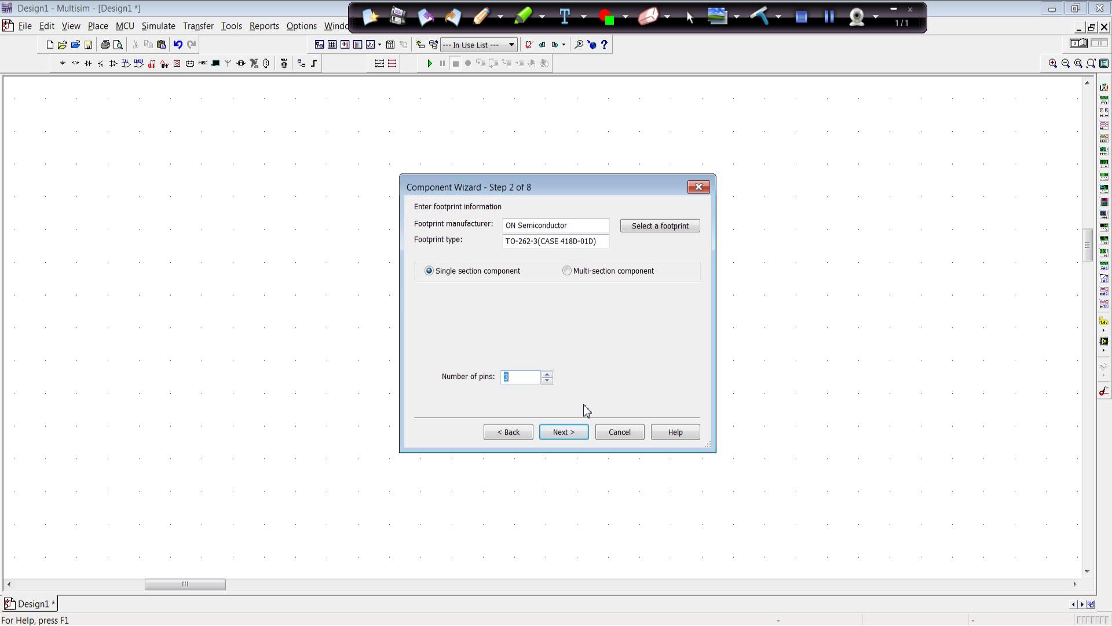
click(564, 436)
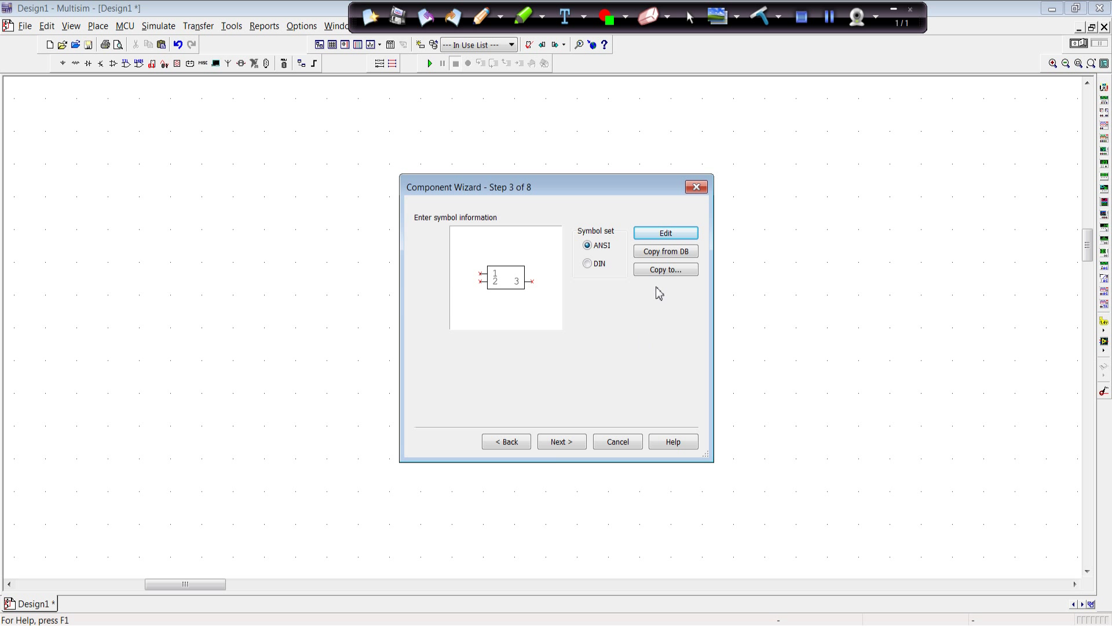
Step: Copy the IRF520 symbol from Master Database, Transistors group, POWER_MOS_N family
click(662, 257)
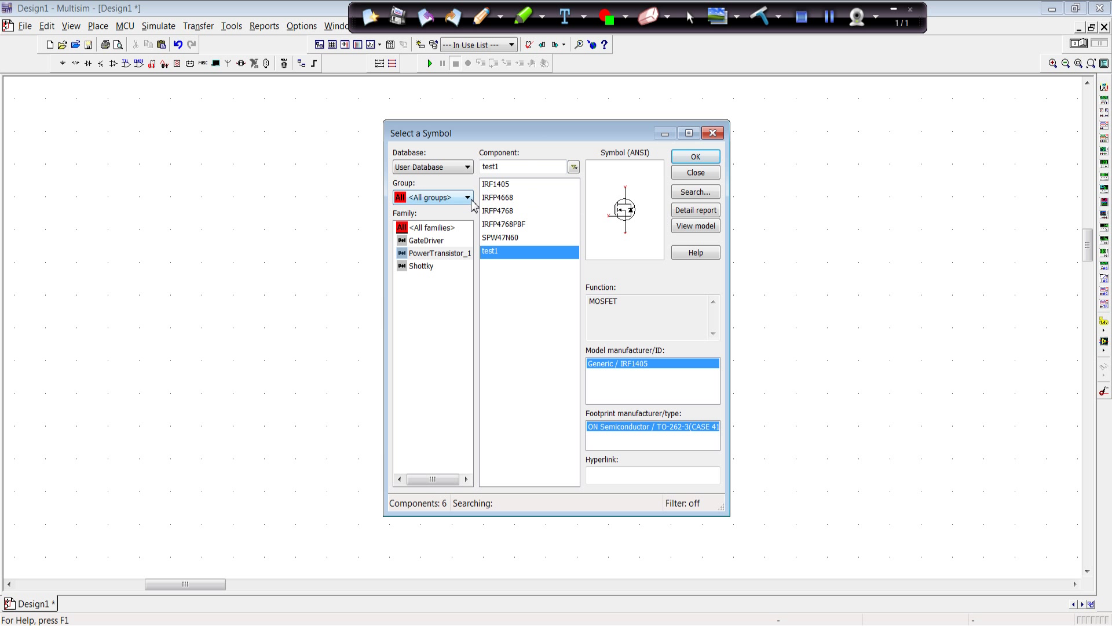
click(468, 167)
click(463, 180)
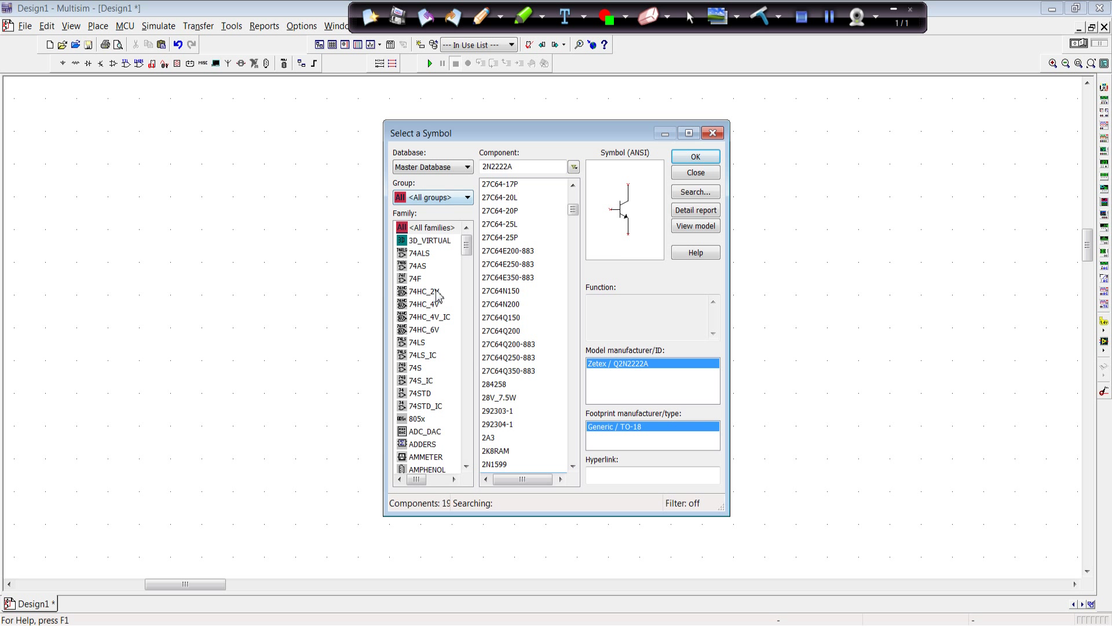
click(470, 199)
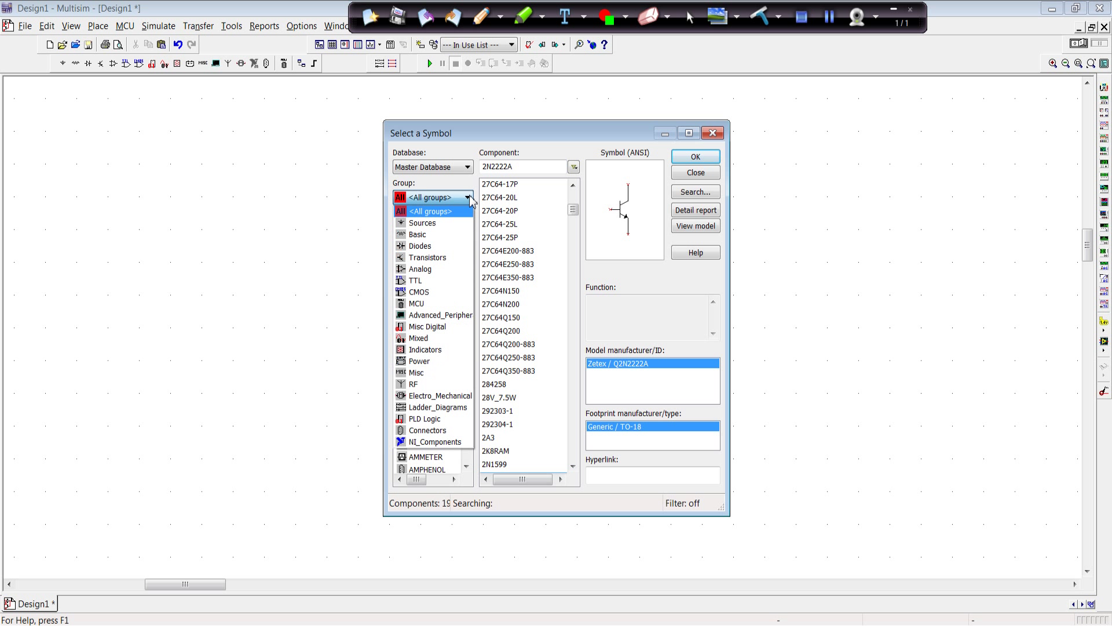
click(439, 258)
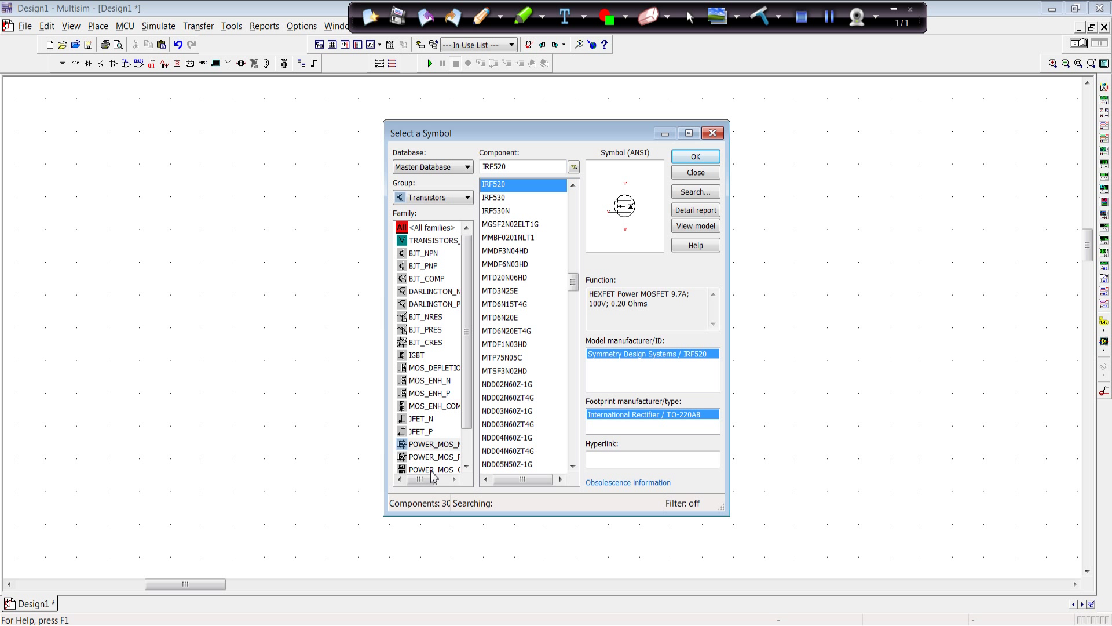
click(433, 446)
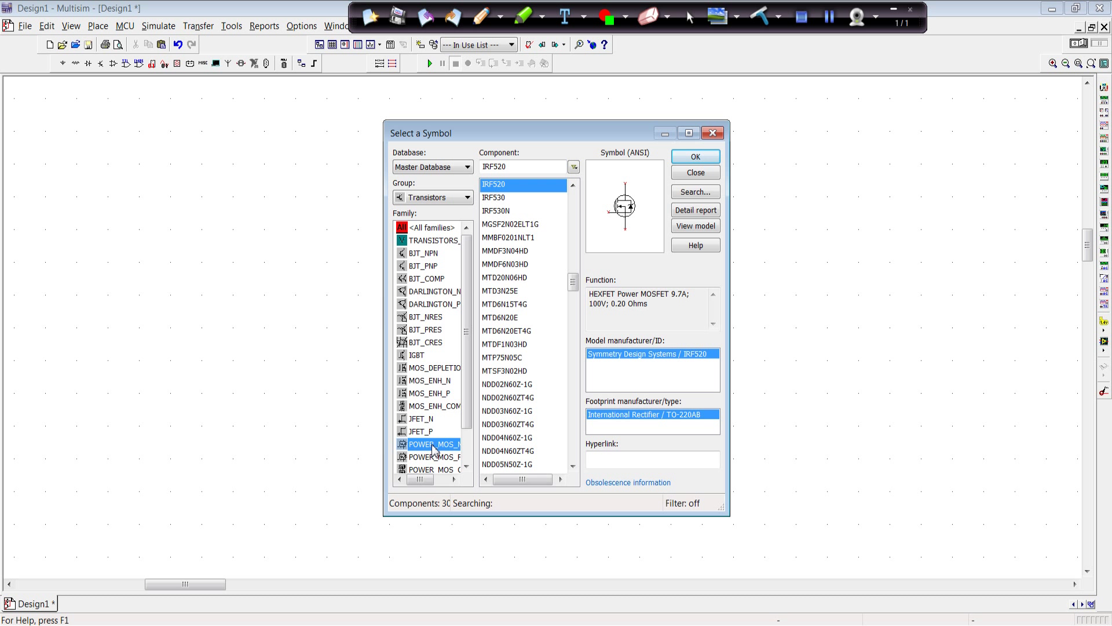
mouse_move(573, 281)
mouse_down()
mouse_move(577, 470)
mouse_move(574, 278)
mouse_up()
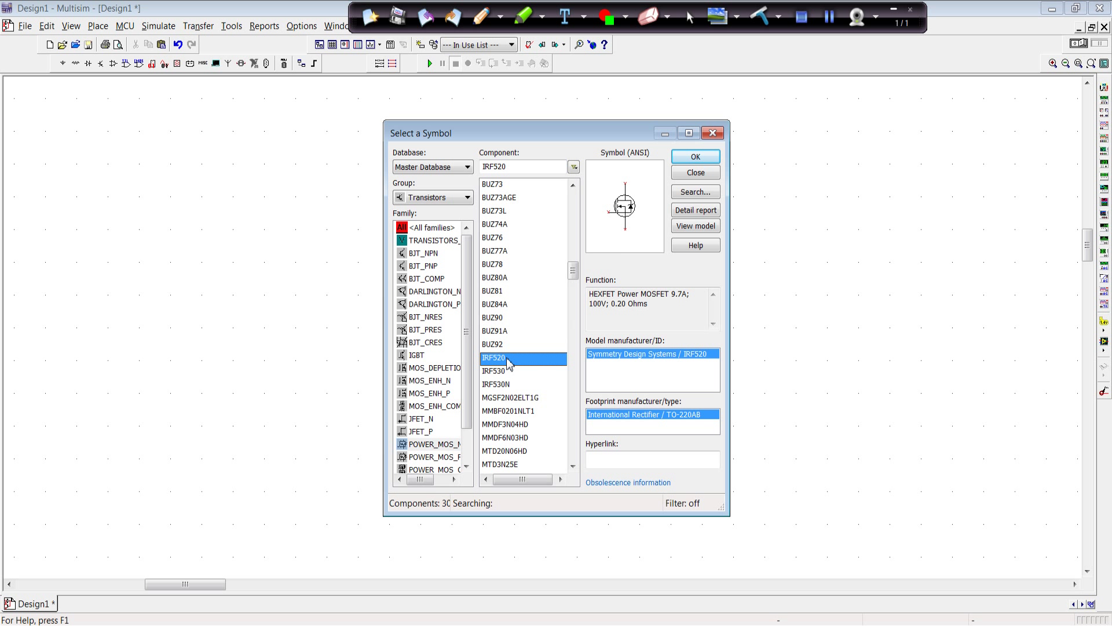
click(697, 157)
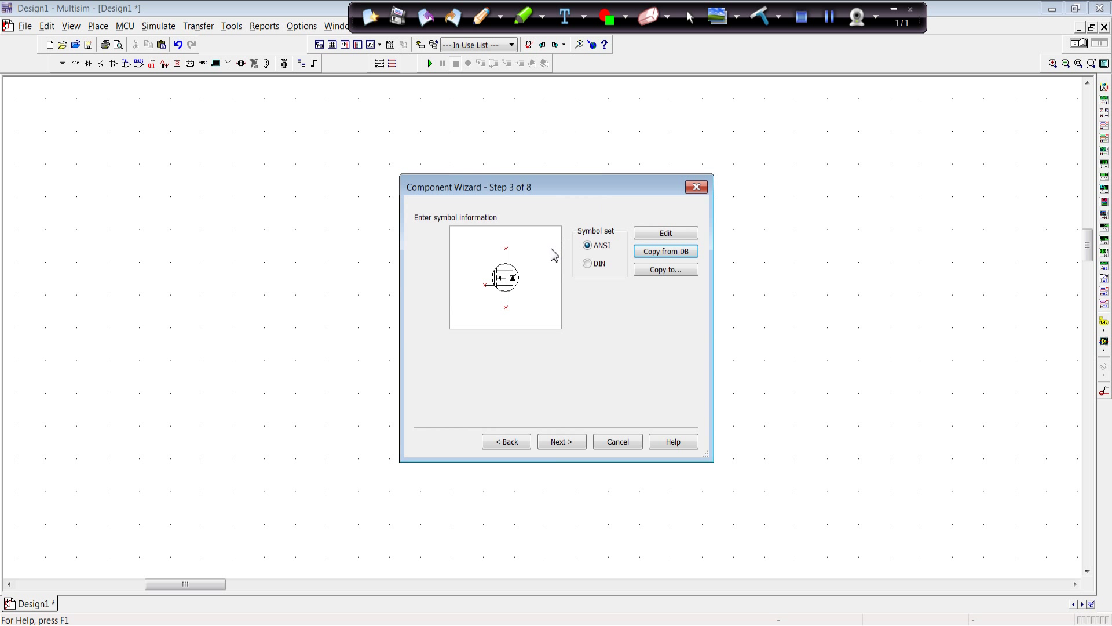
Step: Accept the IRF520 symbol and the S, D, G pin parameters, moving on through the wizard
click(561, 443)
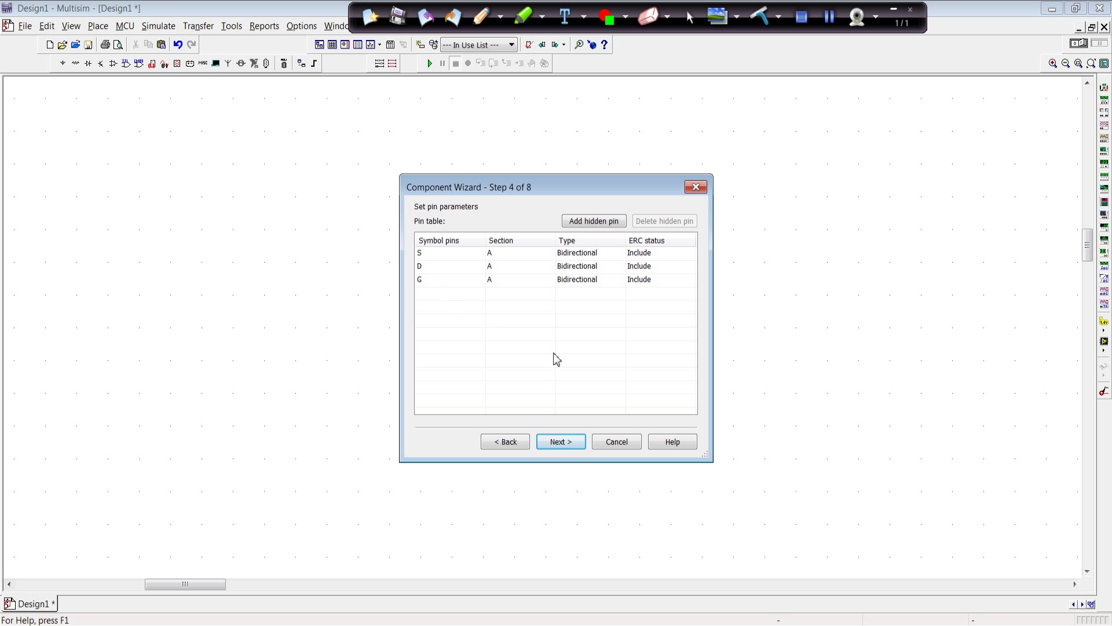
click(562, 444)
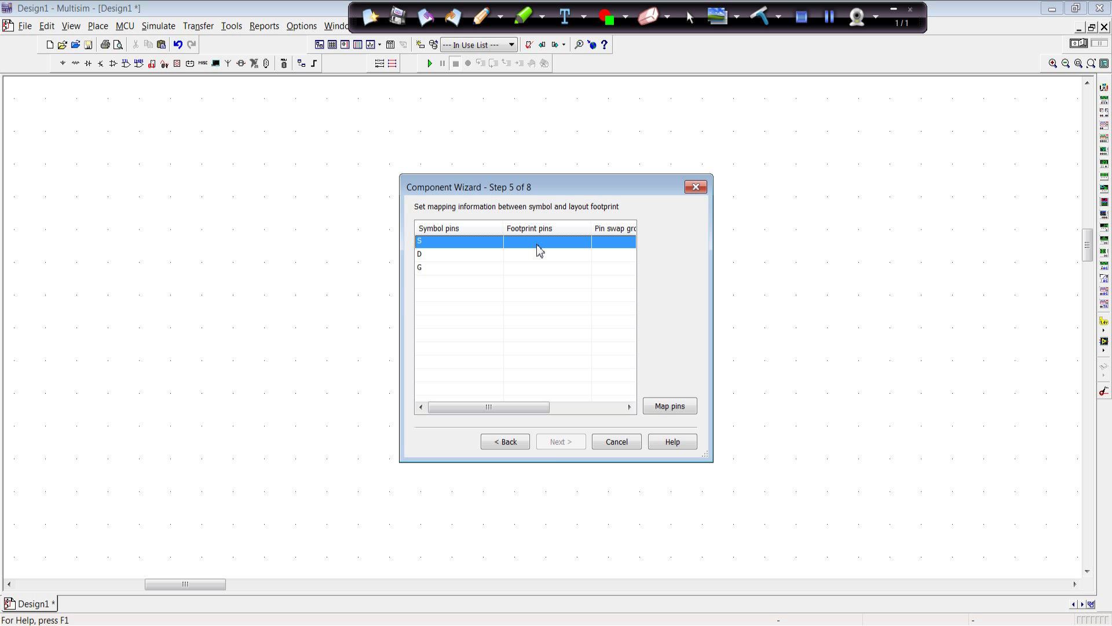
Step: Map symbol pins S, D, G to footprint pins 3, 2, 1 and continue to the simulation model
click(540, 249)
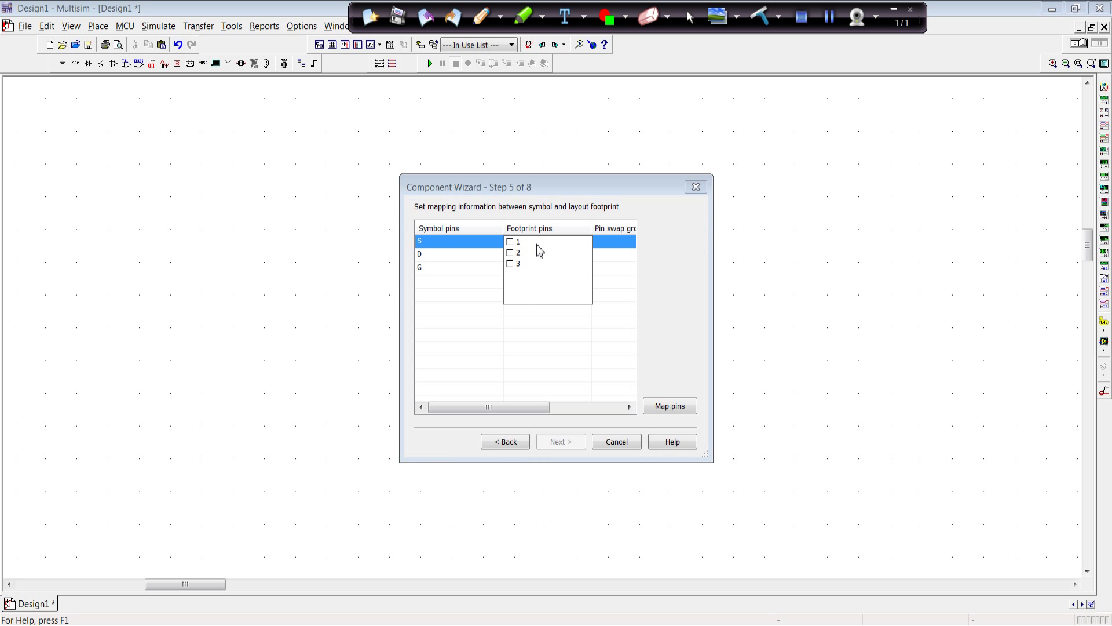
click(510, 264)
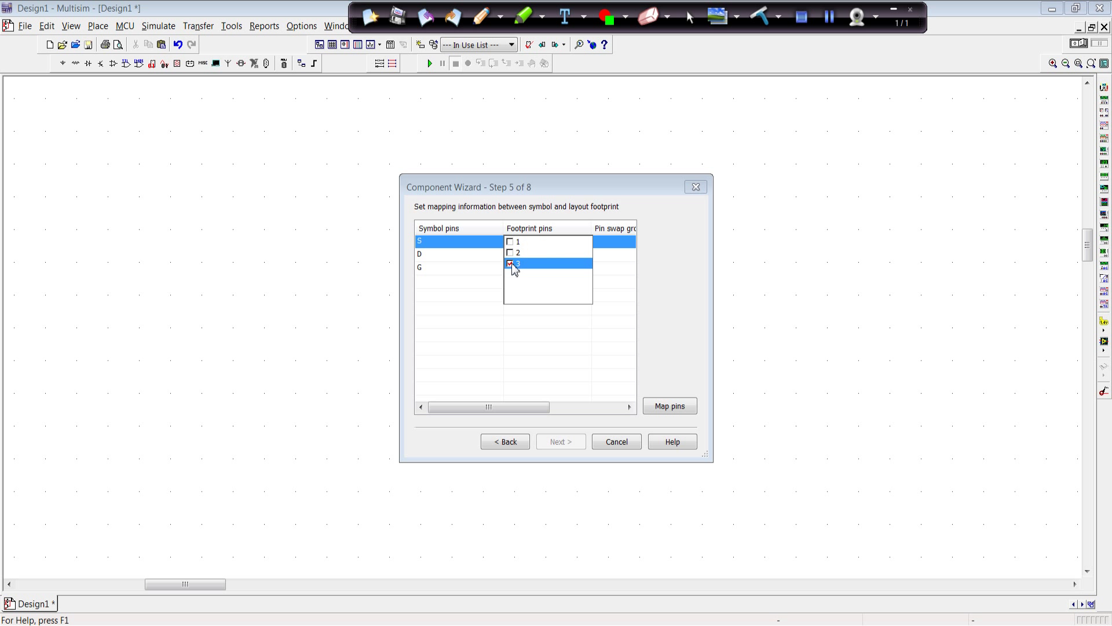
click(522, 320)
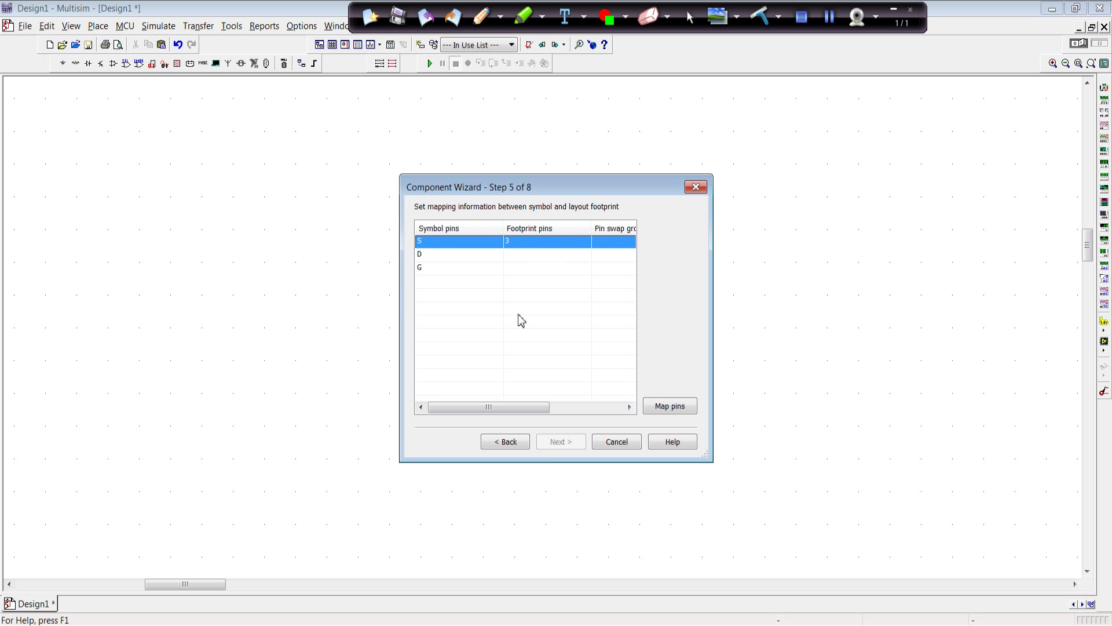
click(522, 258)
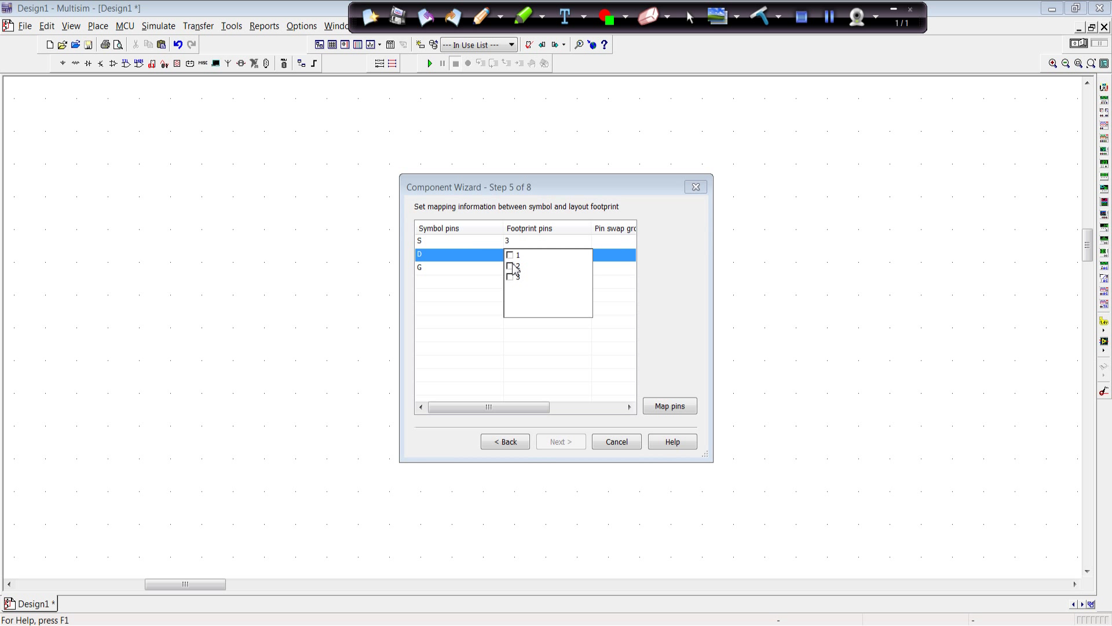
click(513, 267)
click(472, 316)
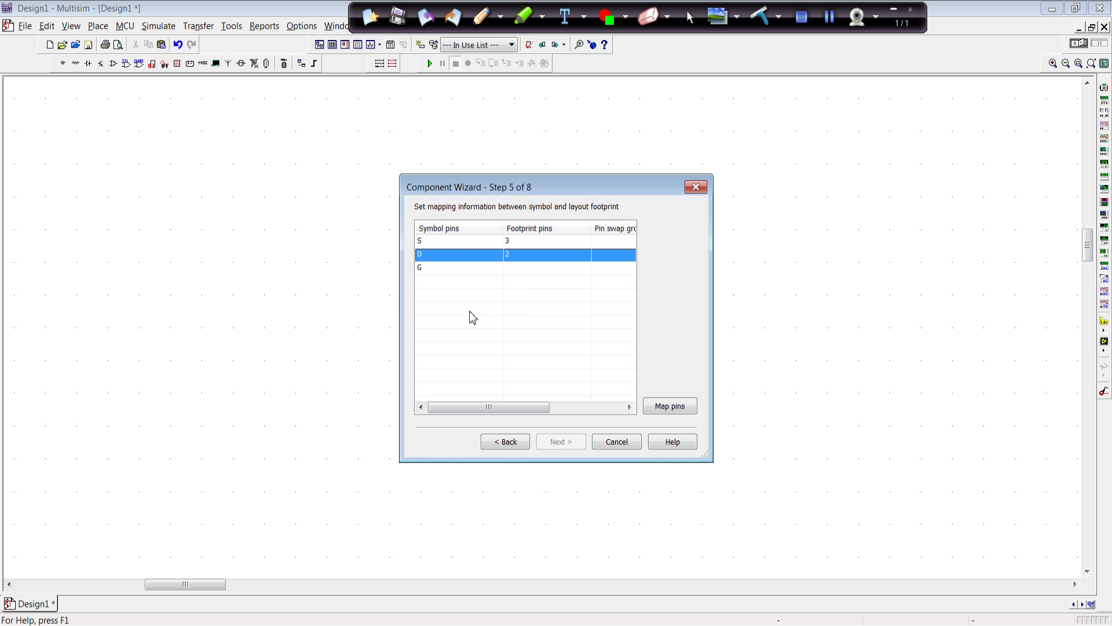
click(520, 270)
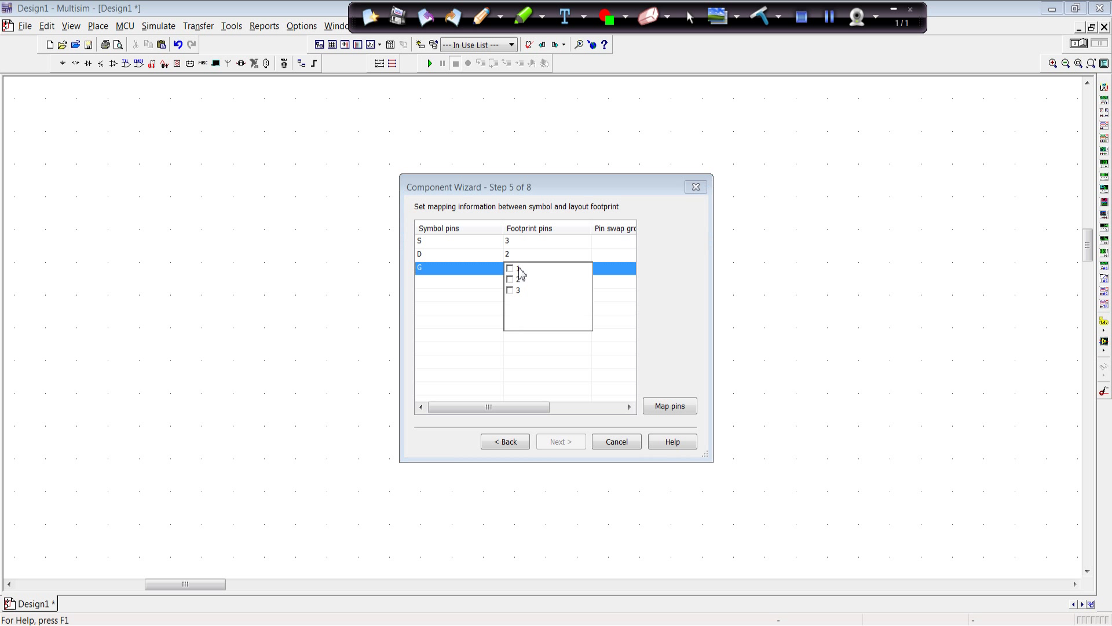
click(513, 268)
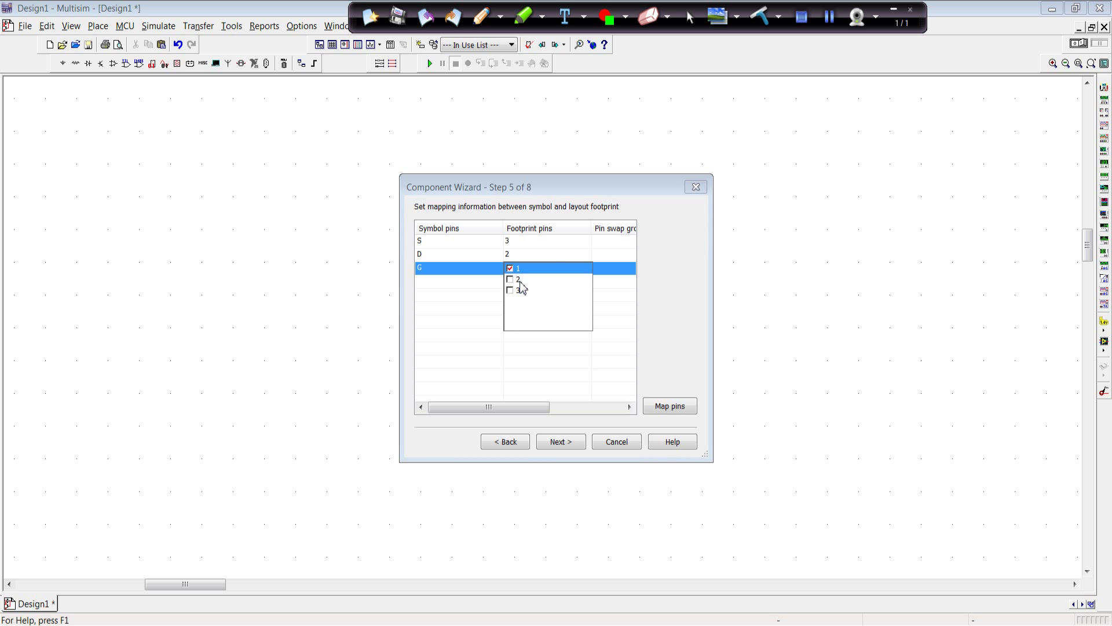
click(552, 275)
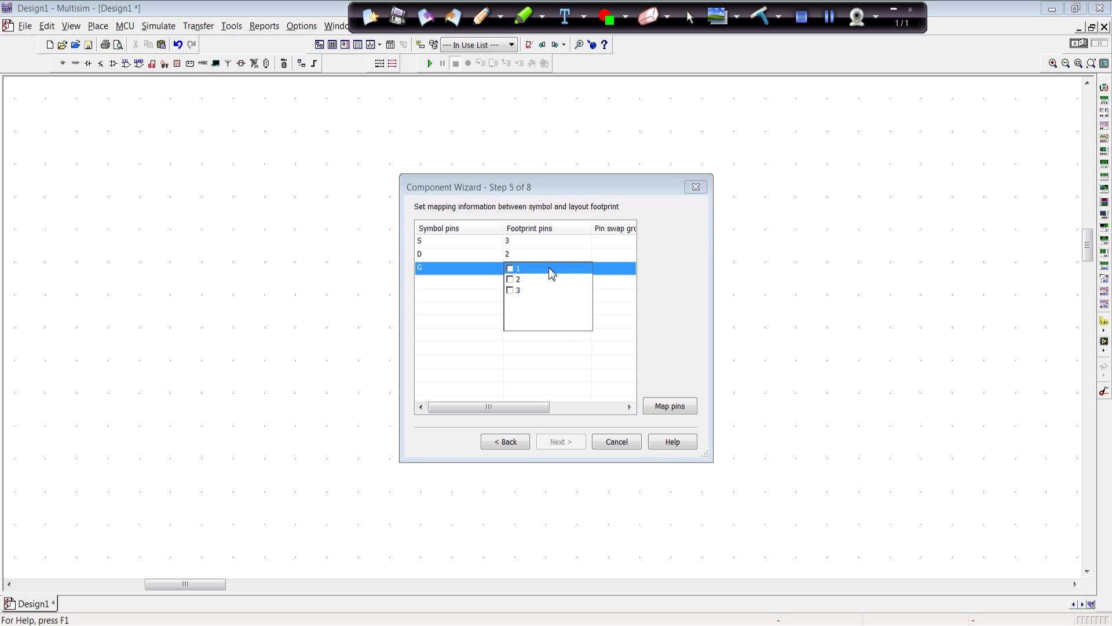
click(540, 271)
click(442, 330)
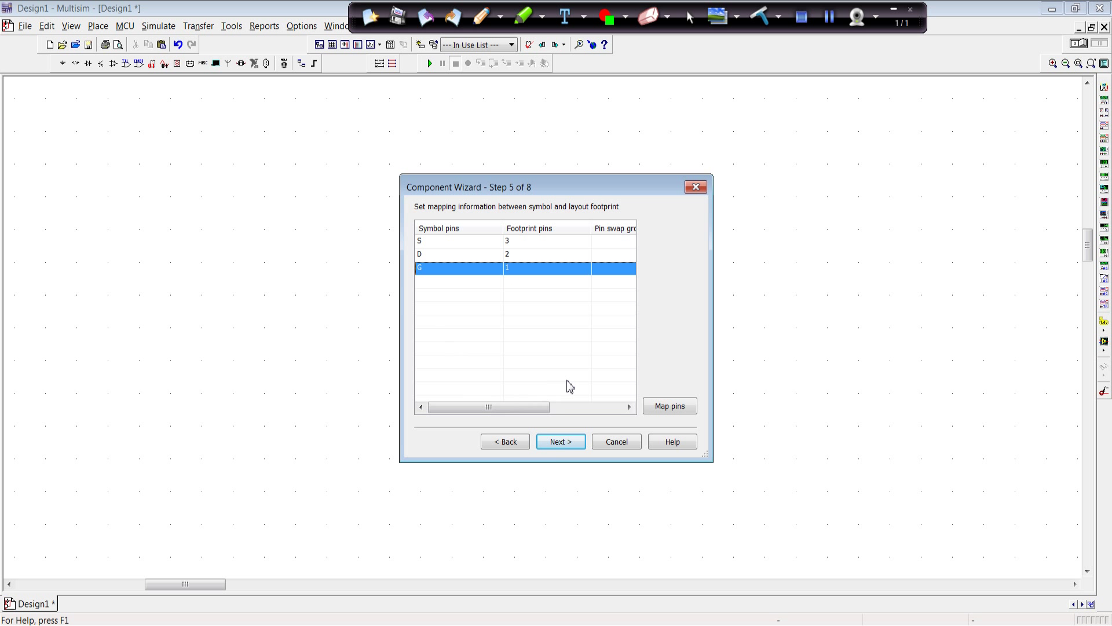
click(561, 443)
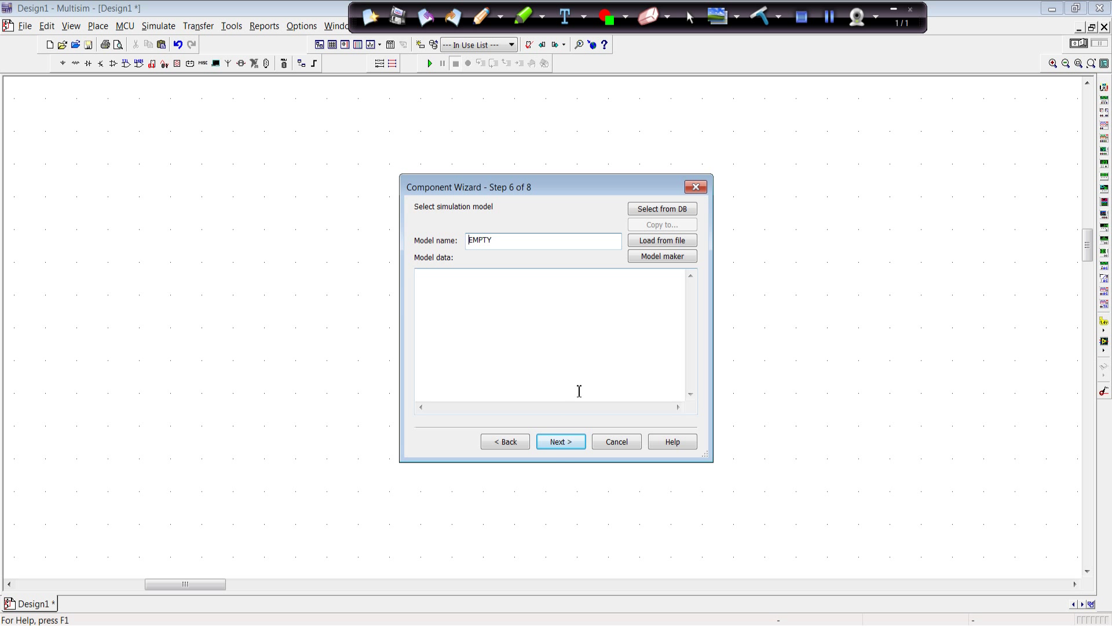
Step: Load the irf1405.cir SPICE model as the simulation model and advance to pin mapping
click(672, 241)
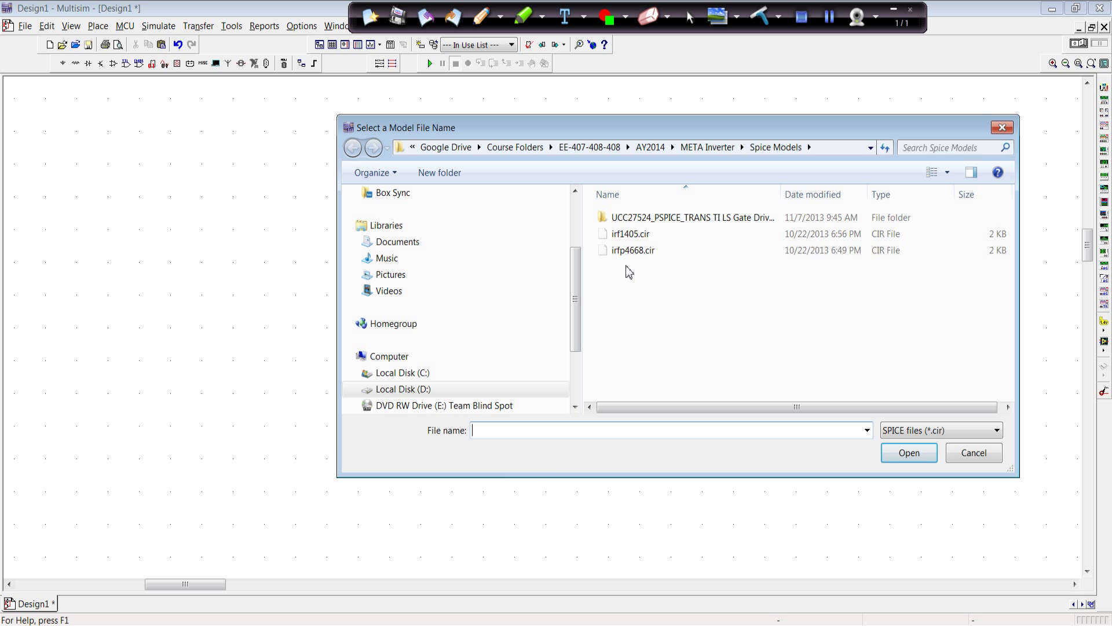
click(631, 235)
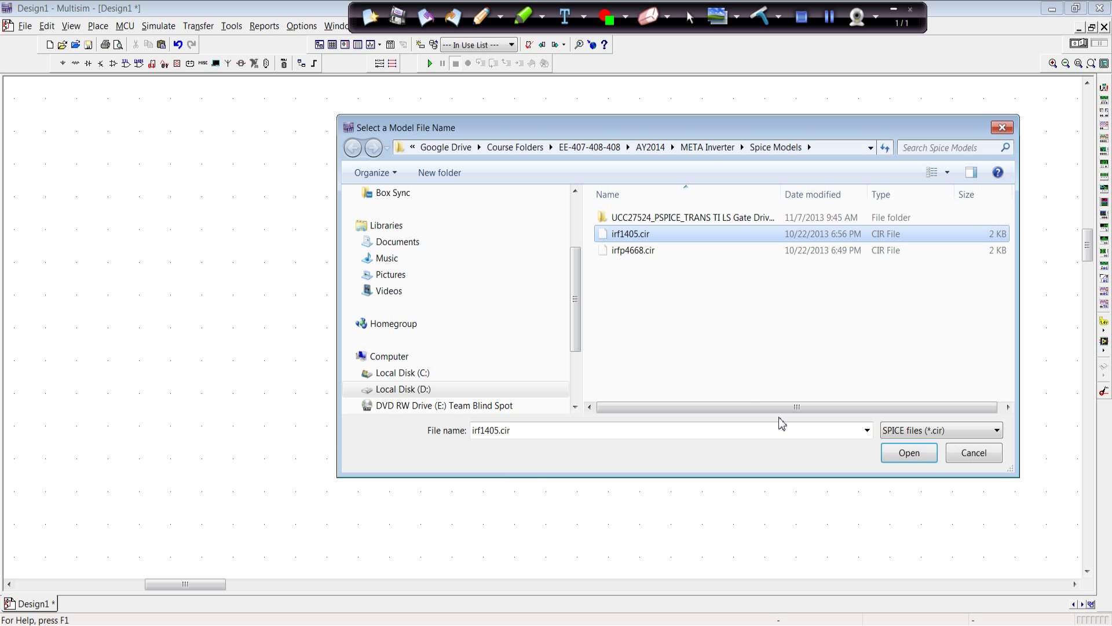
click(919, 456)
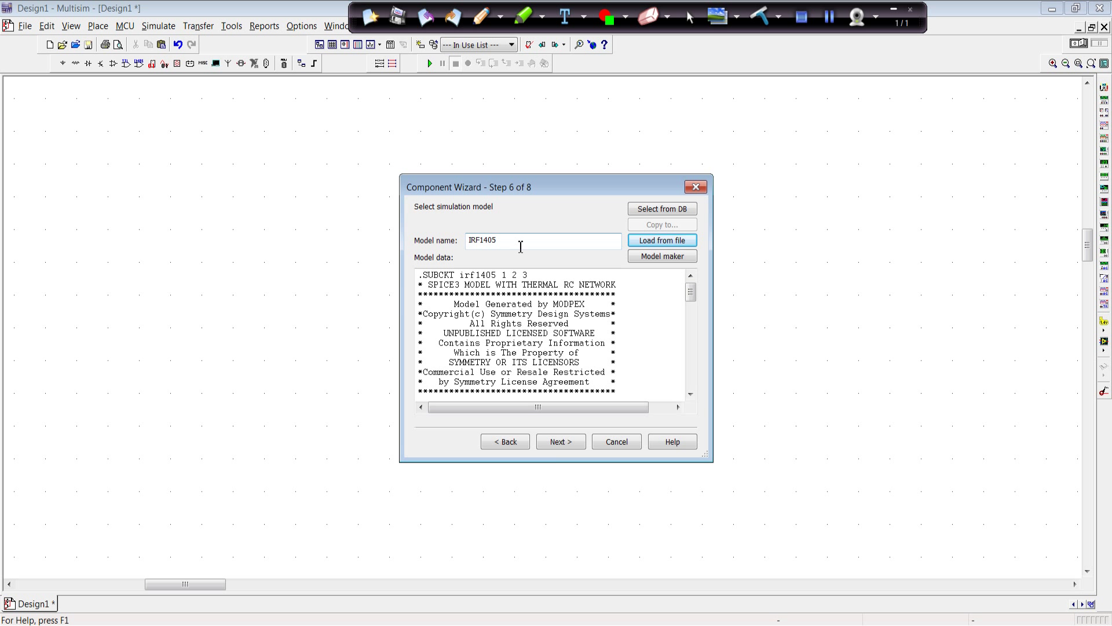
click(595, 374)
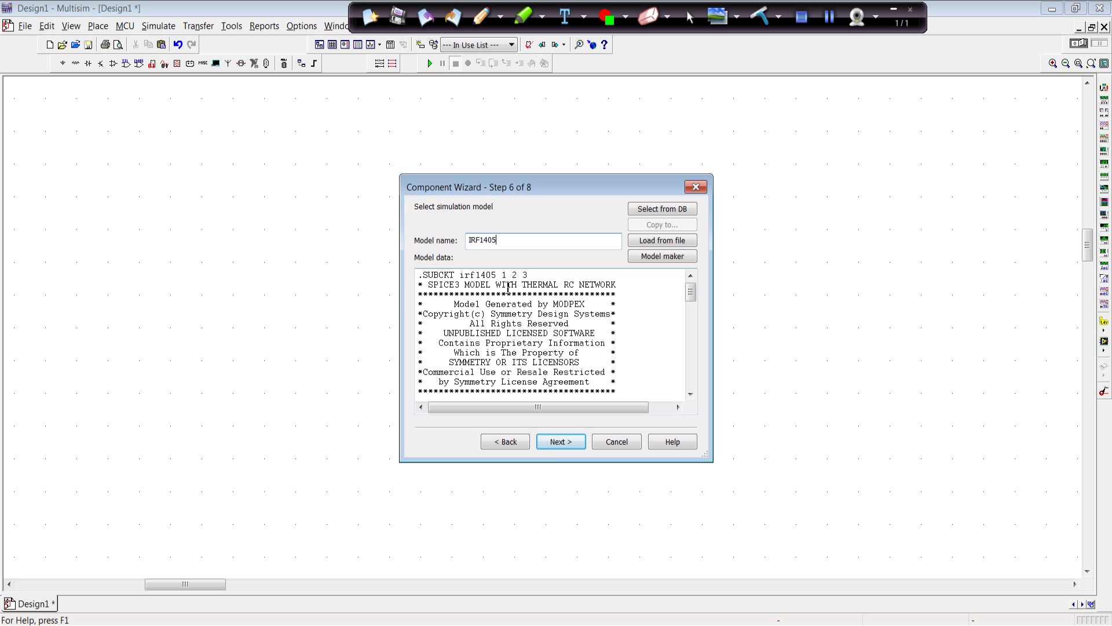
click(565, 444)
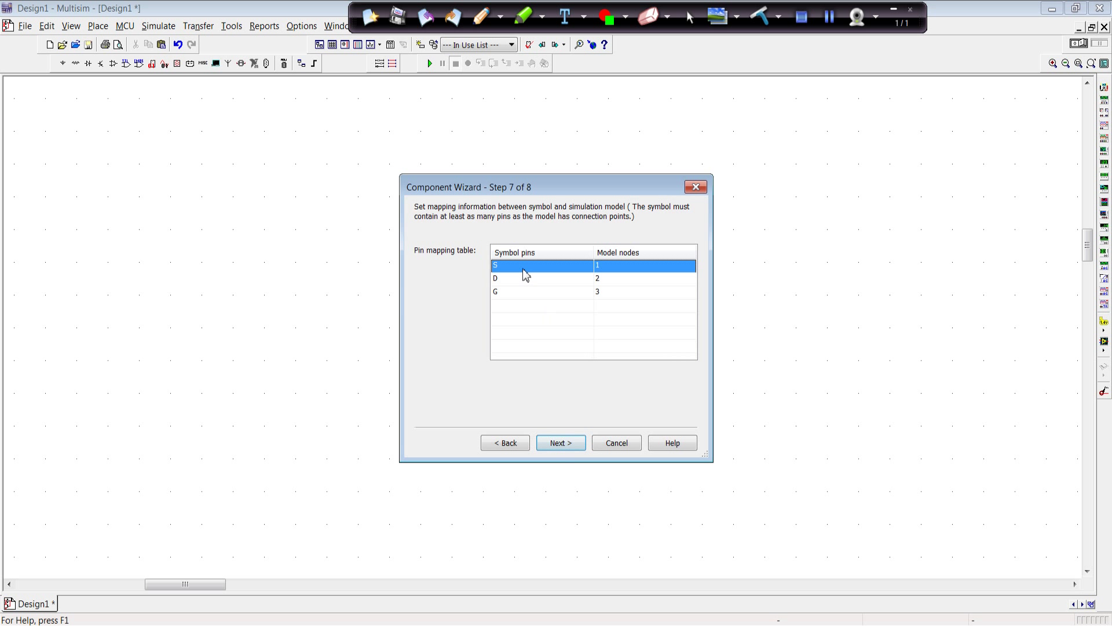
Step: Map the MOSFET pins to model nodes: S to 3, D to 1, G to 2
click(622, 270)
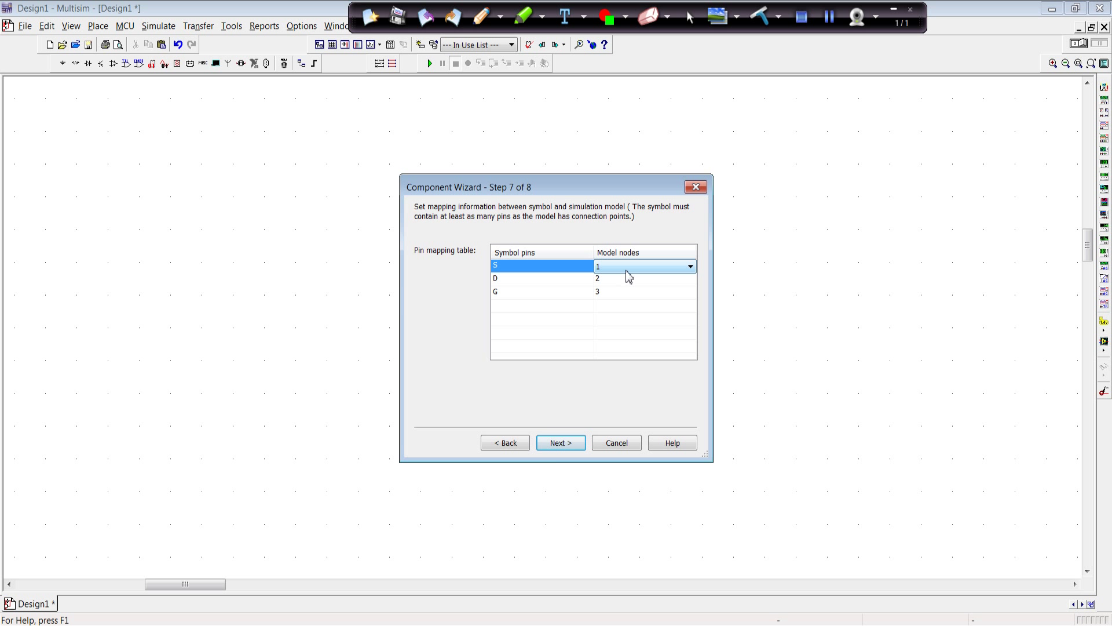
click(691, 267)
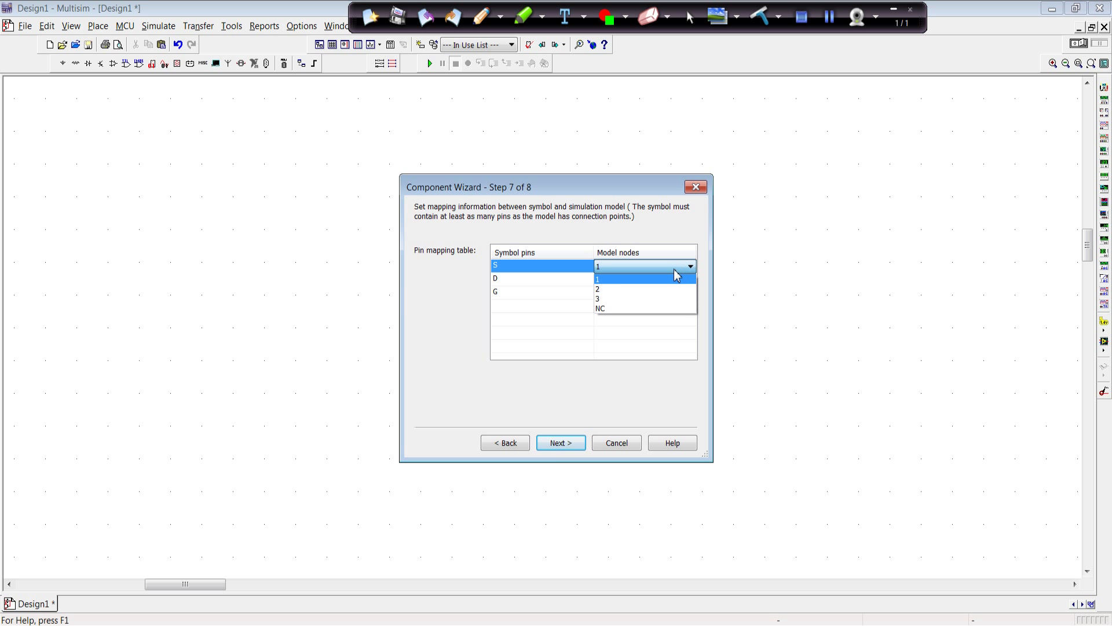
click(641, 298)
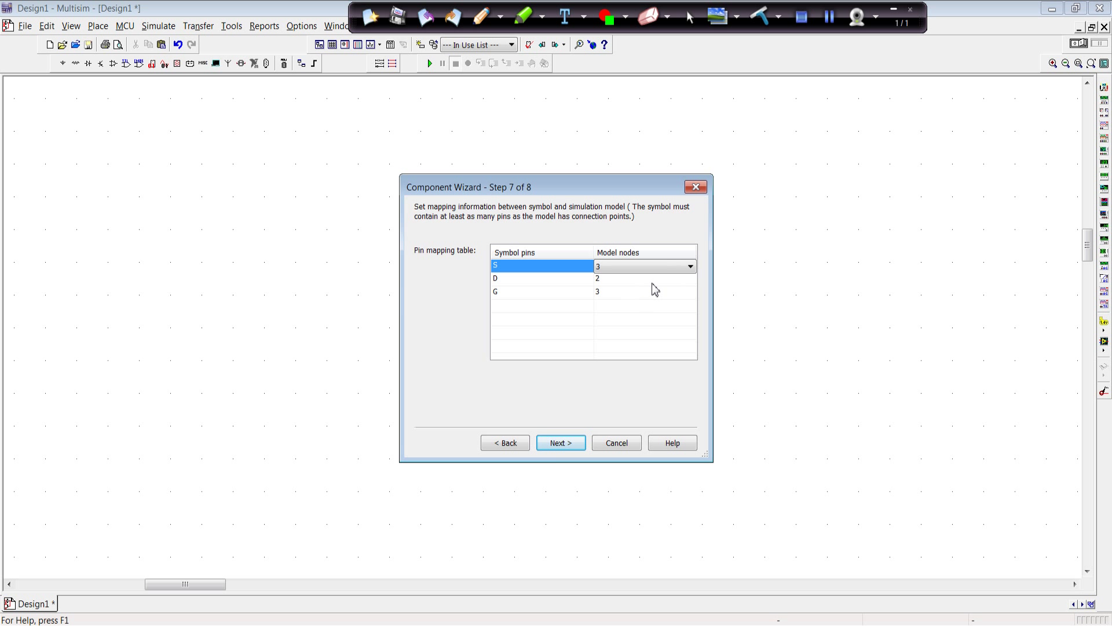
click(653, 282)
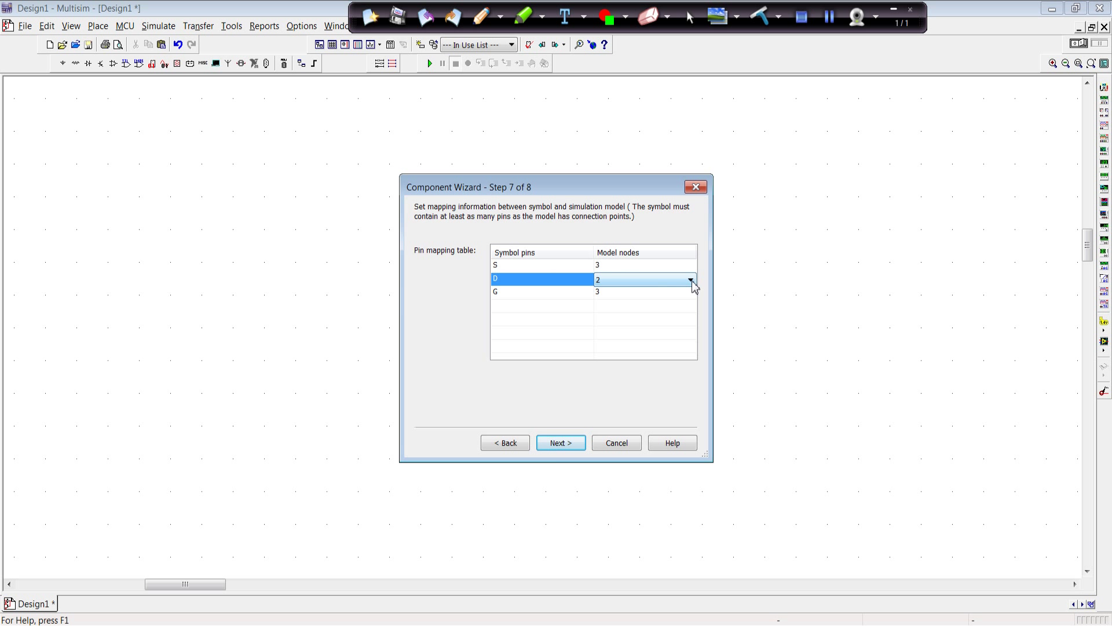
click(690, 282)
click(667, 293)
click(675, 292)
click(692, 293)
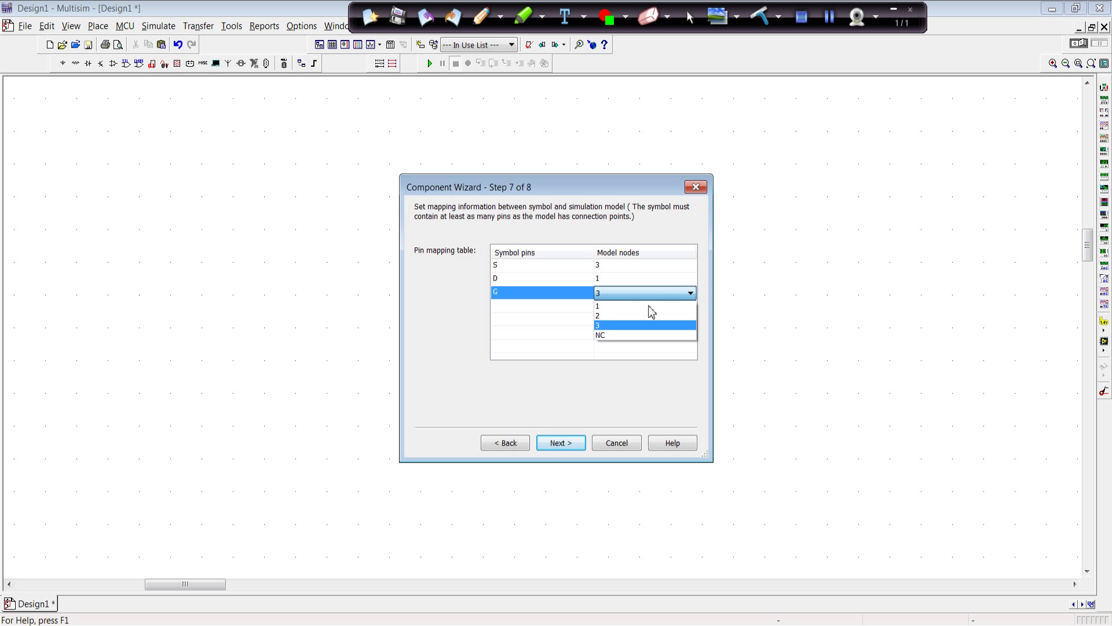
click(598, 317)
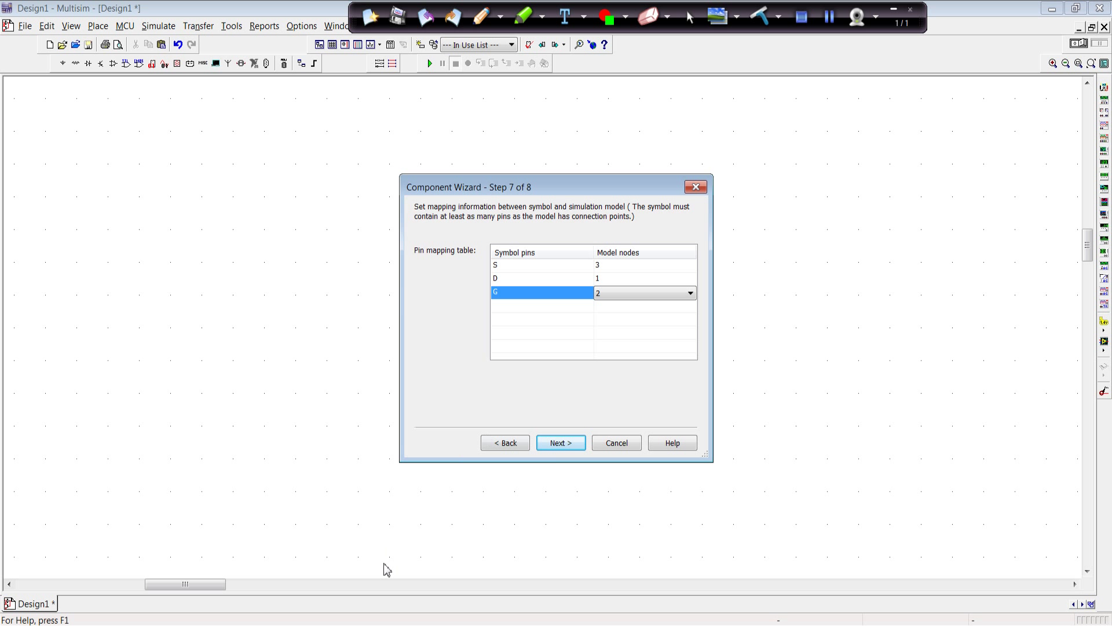
key(alt+Tab)
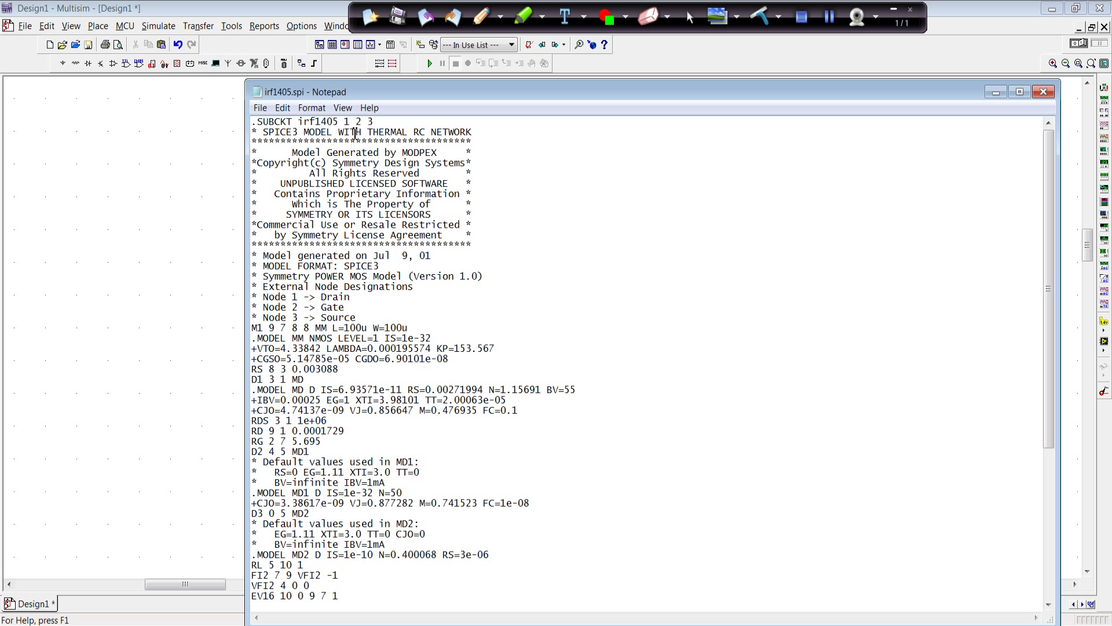
drag(340, 123, 350, 123)
drag(322, 297, 345, 308)
drag(322, 318, 362, 323)
click(996, 91)
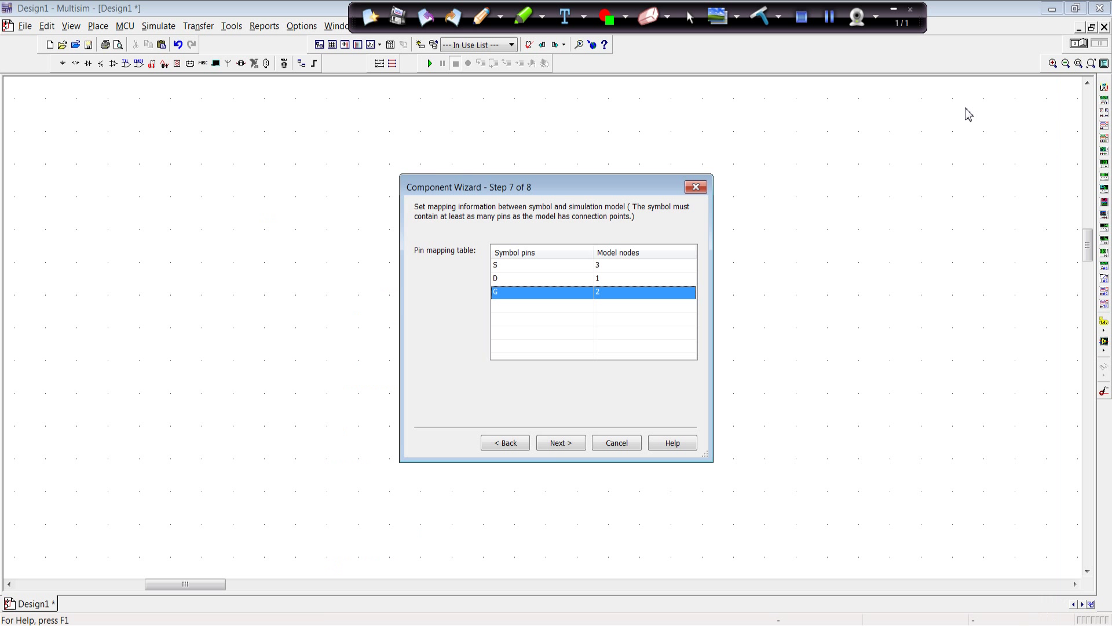
click(563, 444)
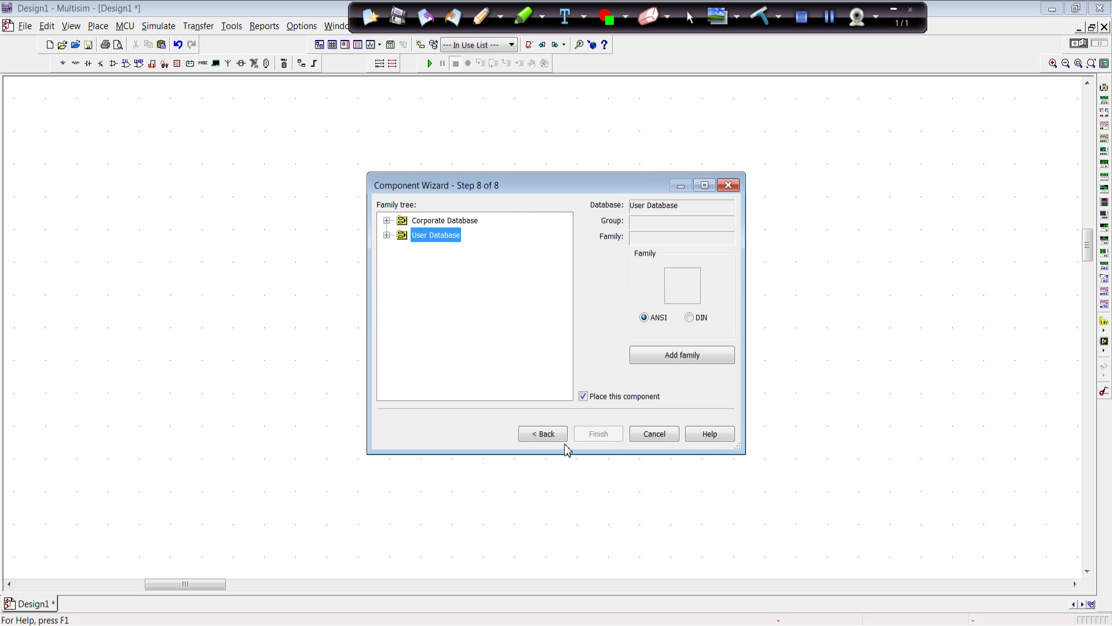
Step: Store the component in User Database > Transistors > PowerTransistor_1 and finish the wizard
click(386, 235)
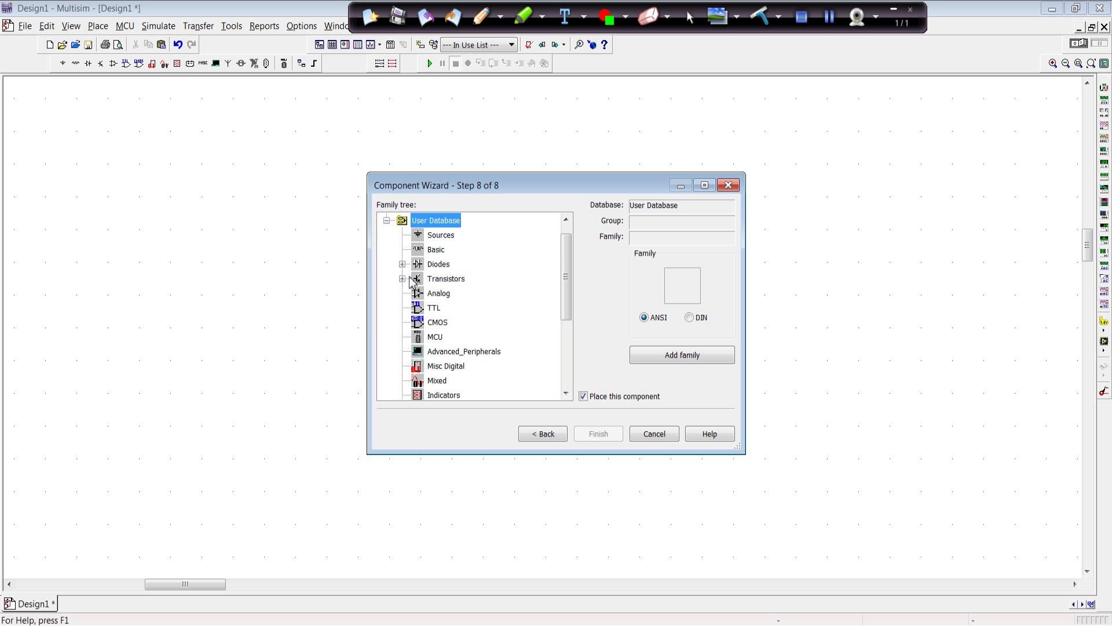
click(446, 280)
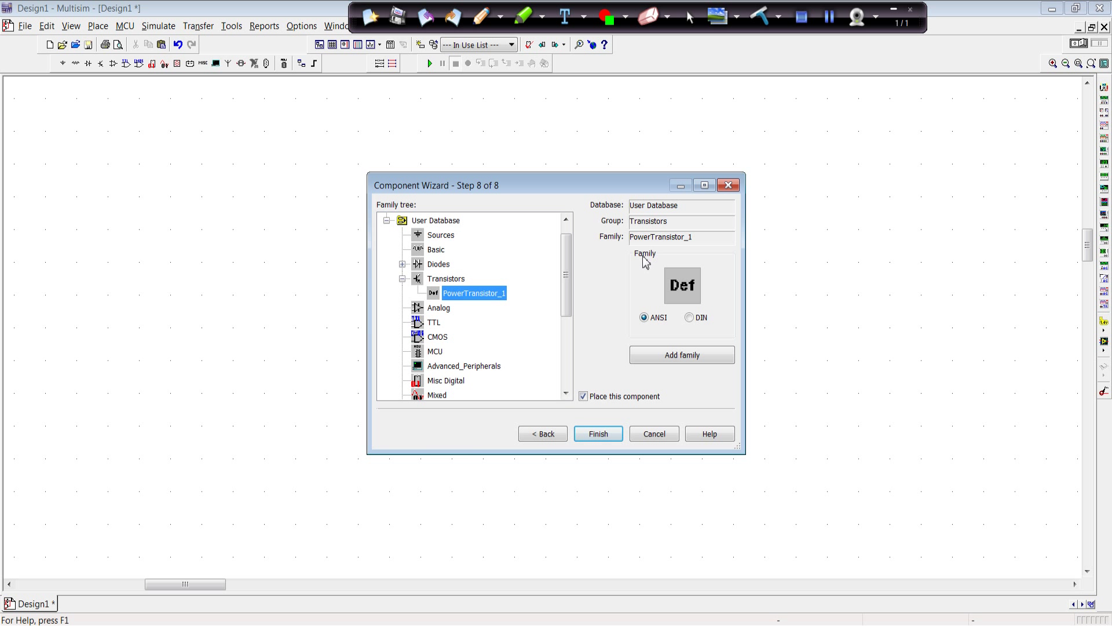
click(596, 435)
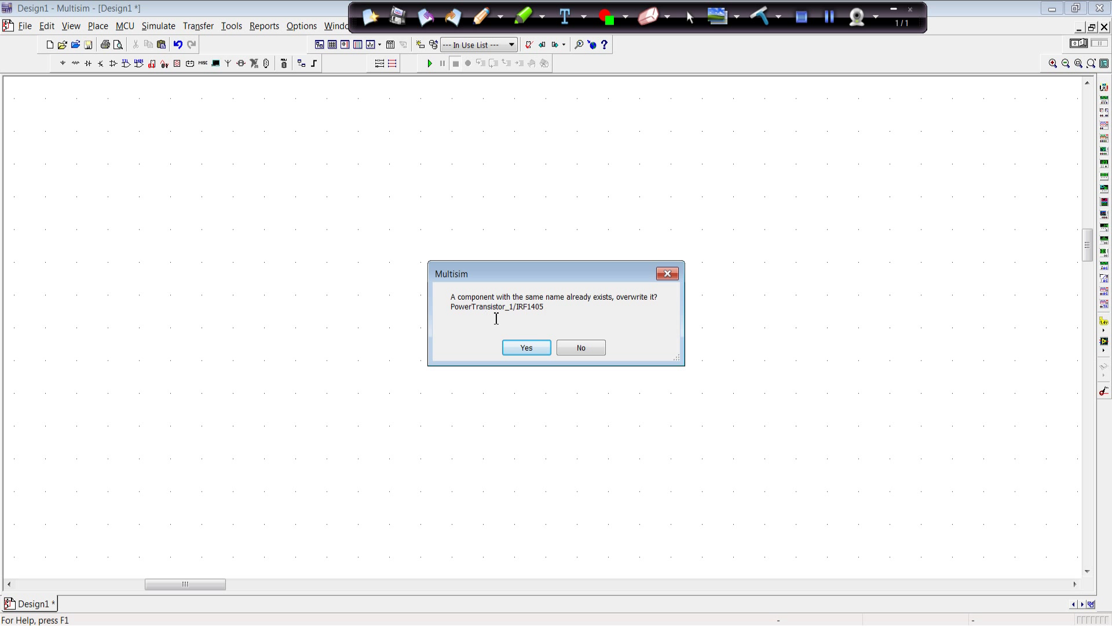
Step: Overwrite the old IRF1405, place it as U1, and shift its label right
click(530, 351)
click(465, 365)
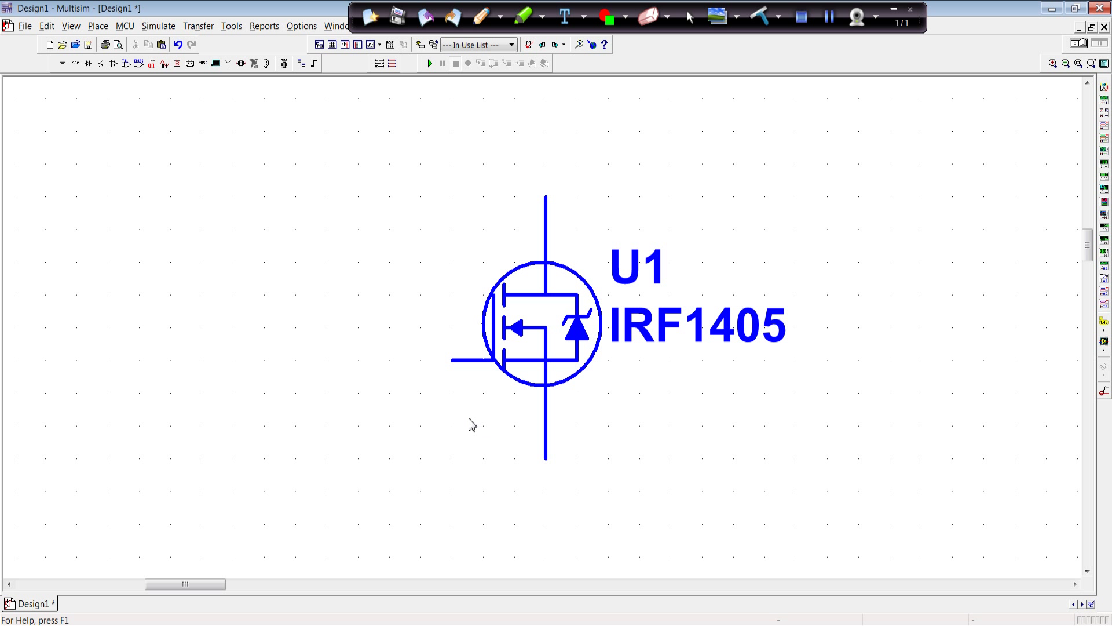
drag(620, 299, 653, 301)
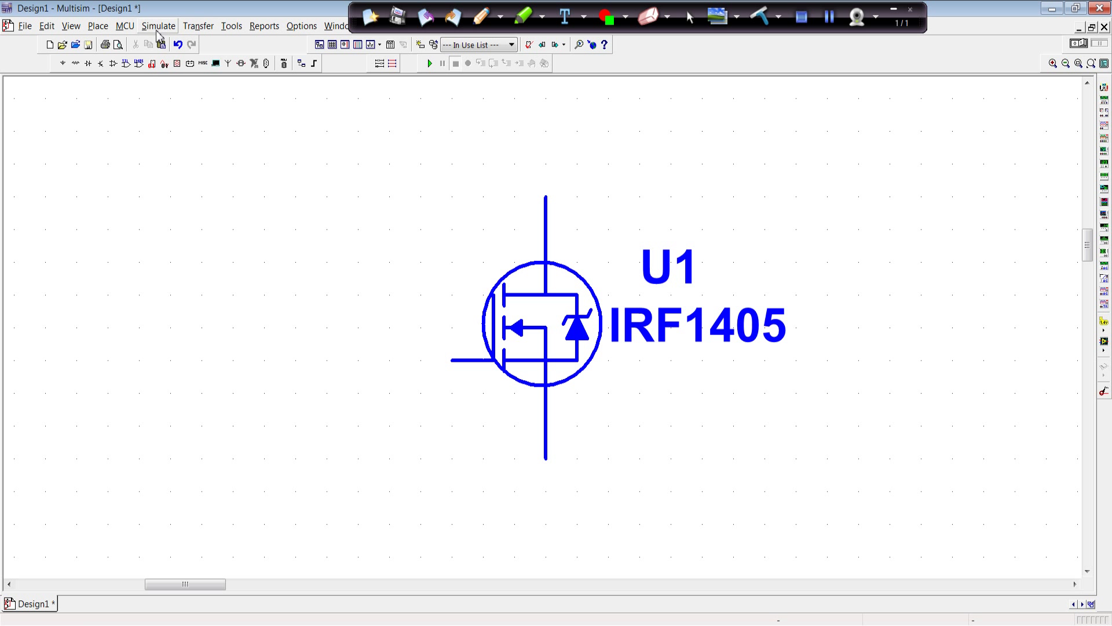
click(234, 27)
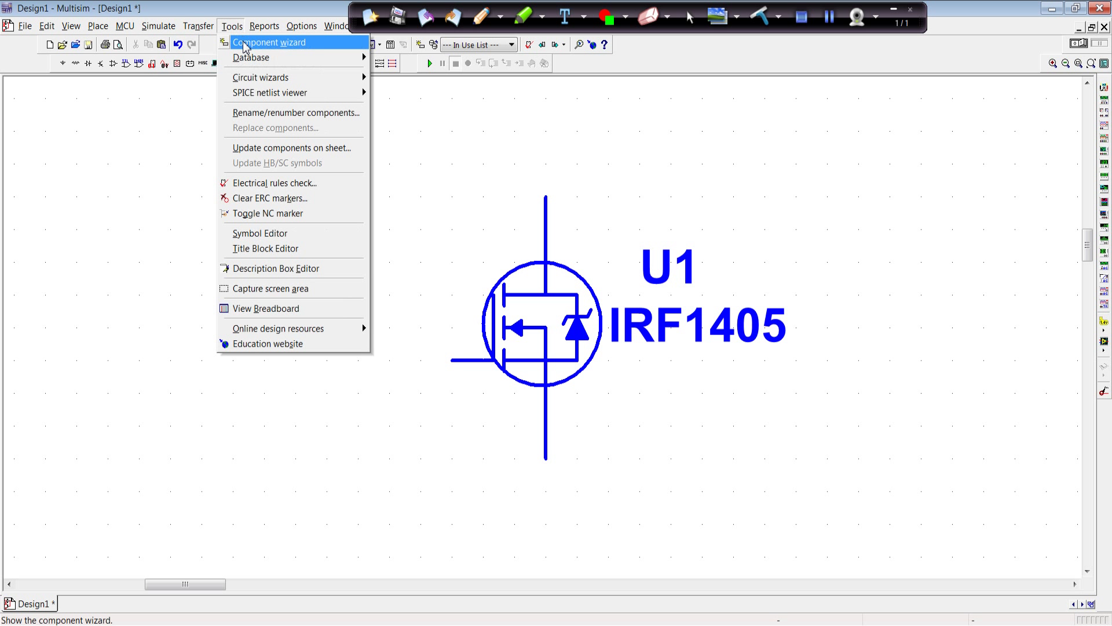
mouse_move(328, 60)
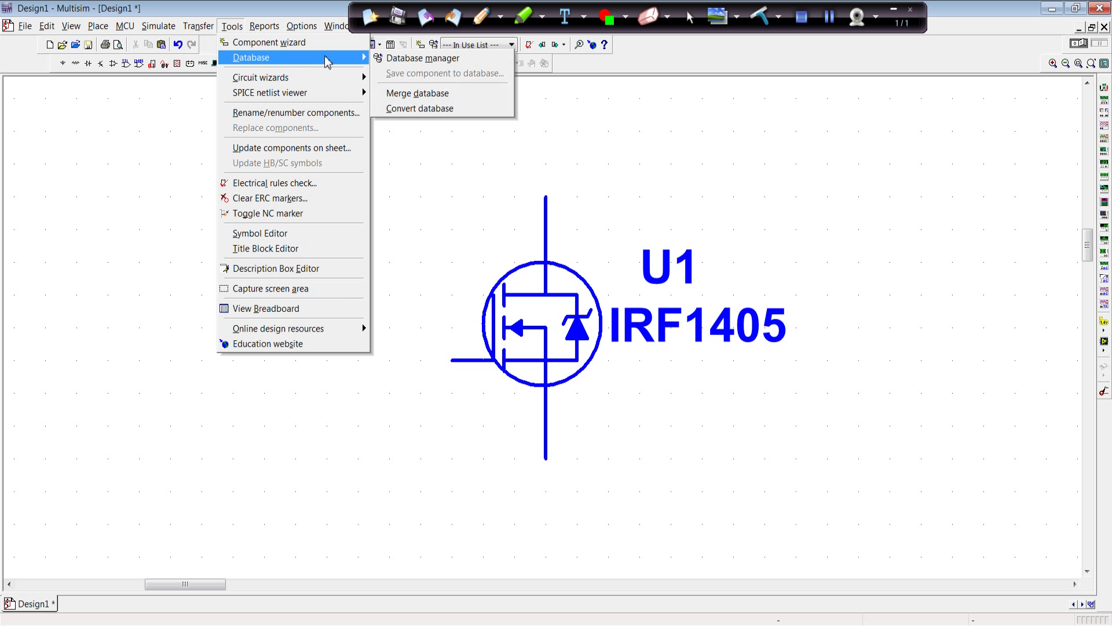
click(430, 60)
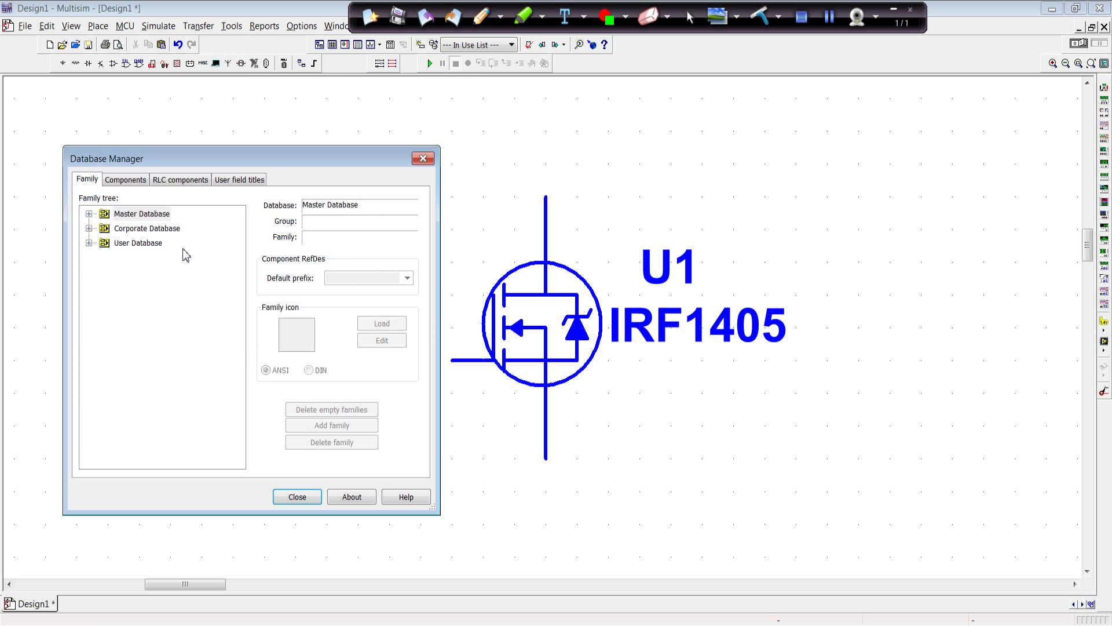
click(90, 246)
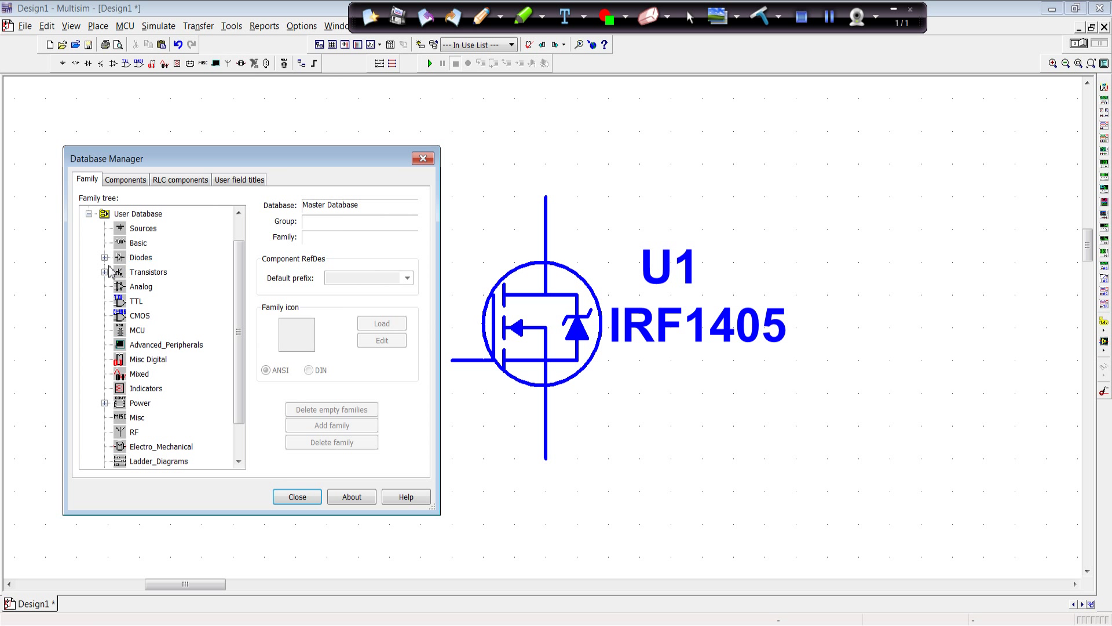
click(105, 272)
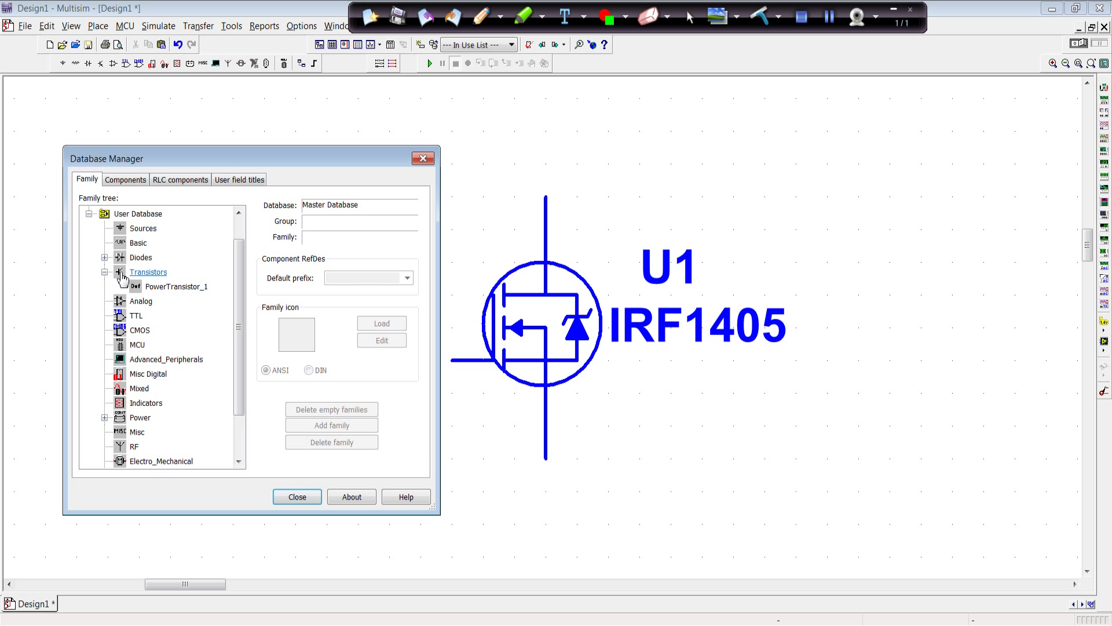
click(169, 287)
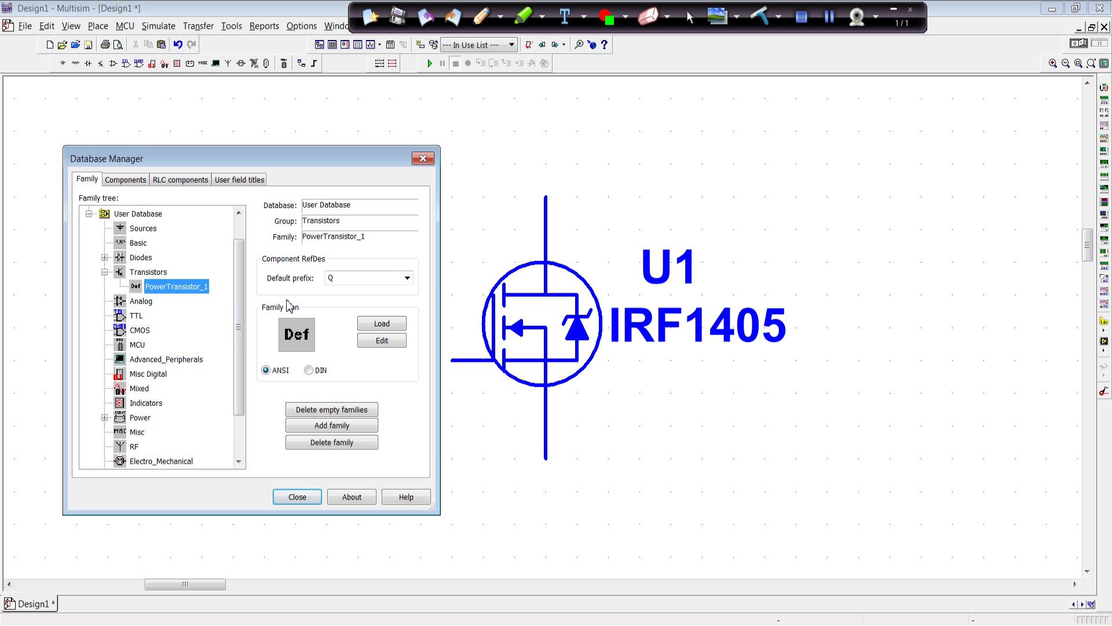
click(407, 279)
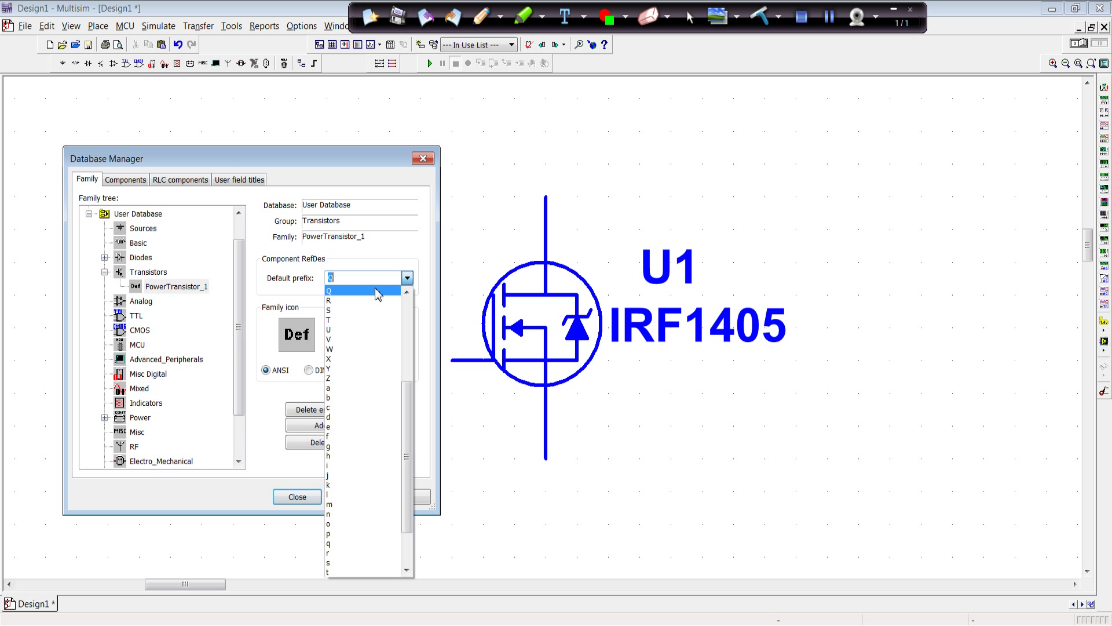
click(341, 292)
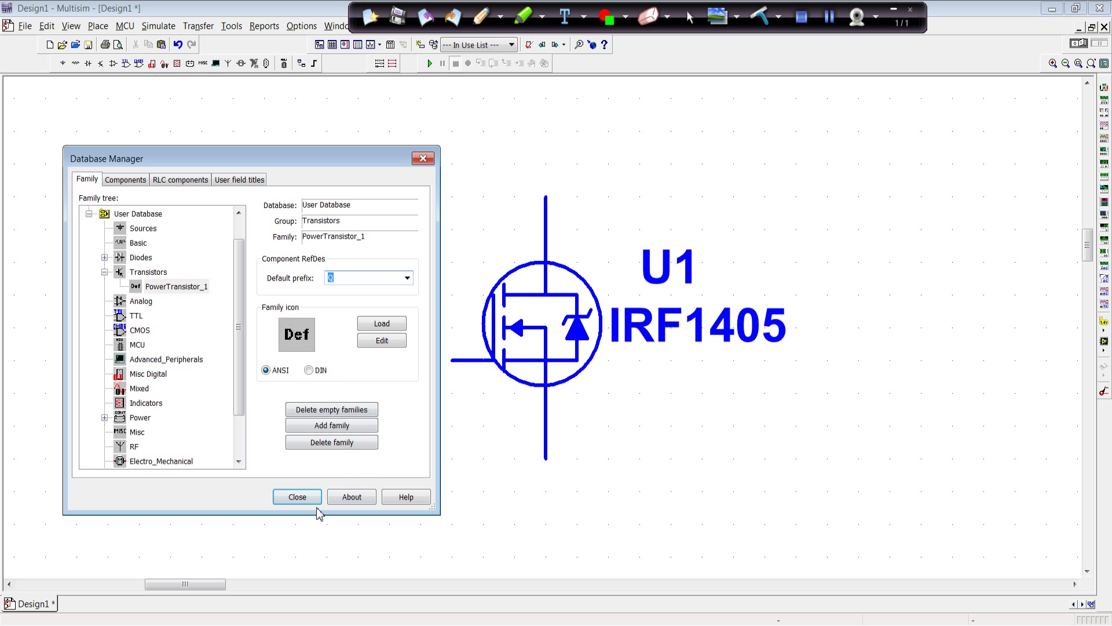
click(297, 497)
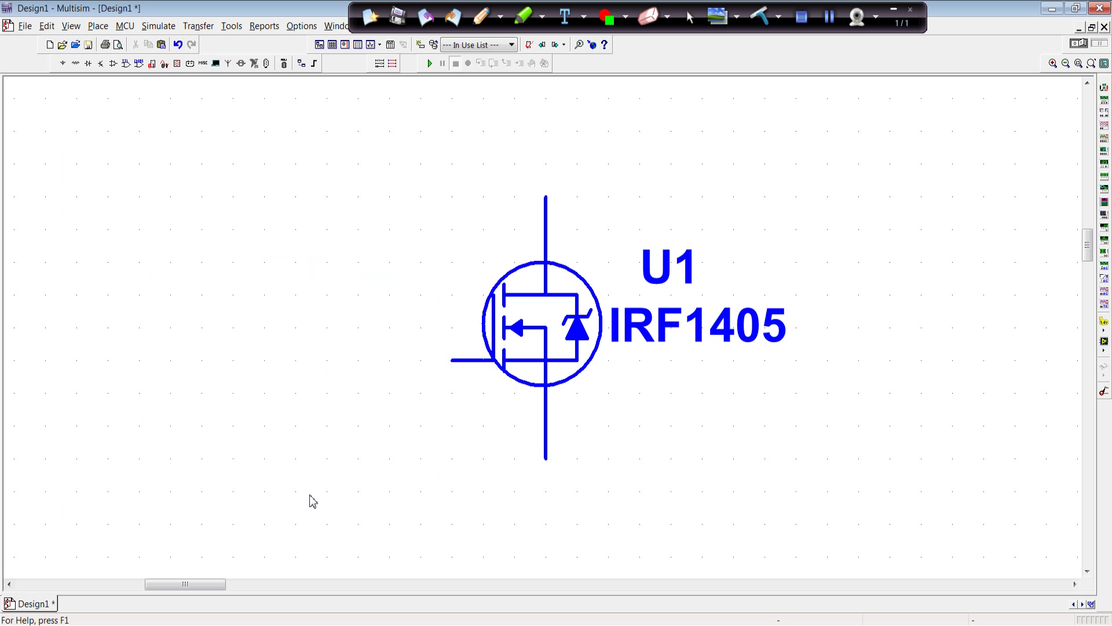
Step: Place a second IRF1405 from the User Database left of U1, labelled Q1
click(98, 26)
click(114, 44)
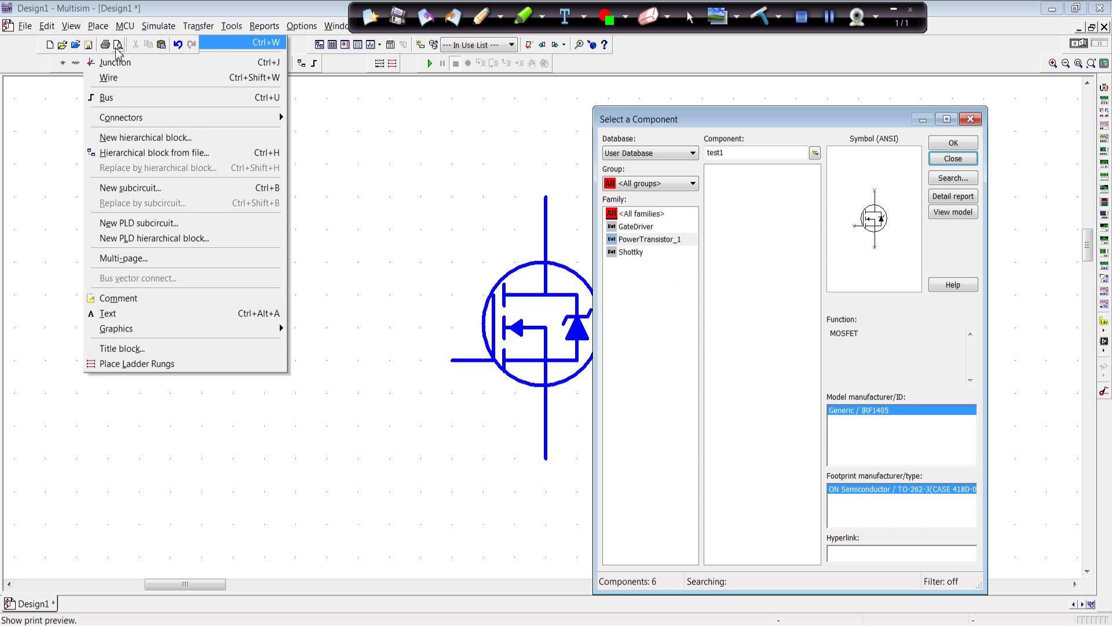
click(692, 155)
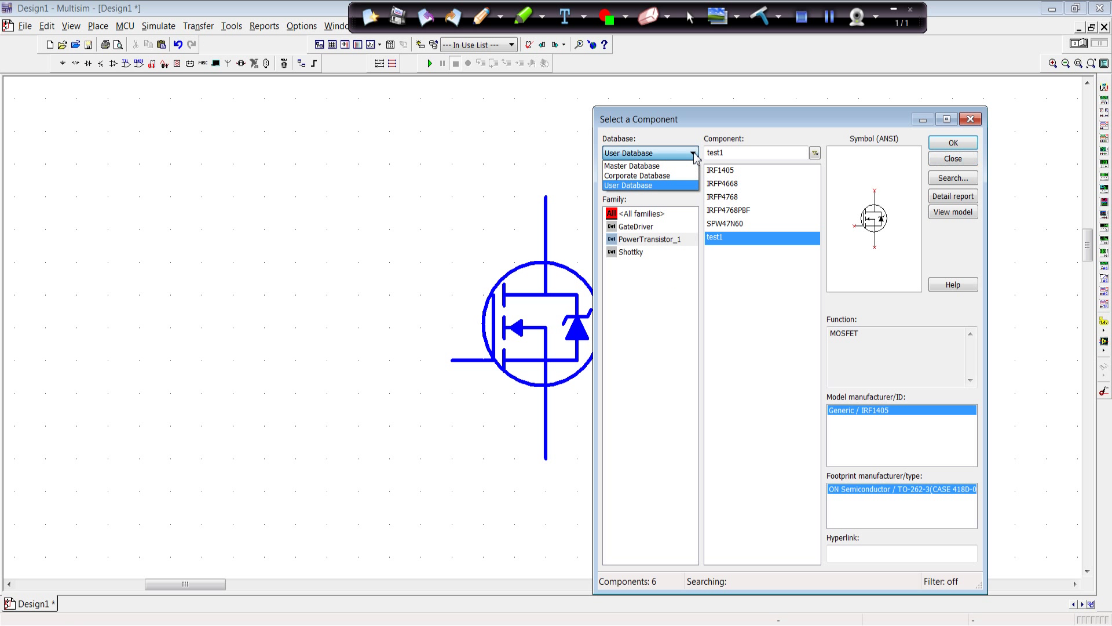
click(657, 187)
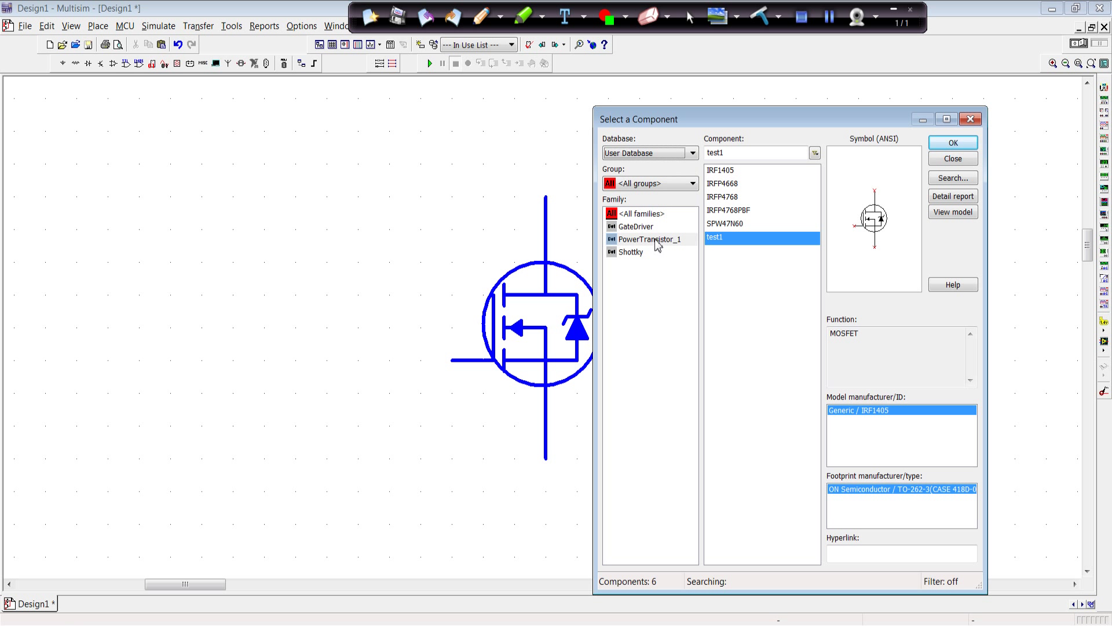
click(727, 173)
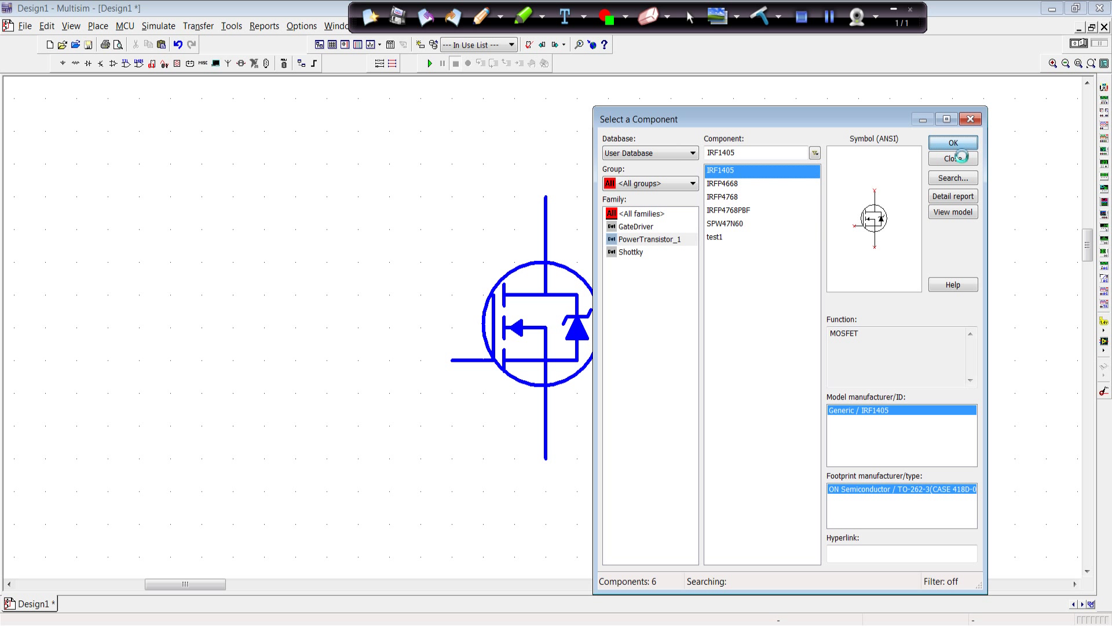
click(957, 147)
click(213, 360)
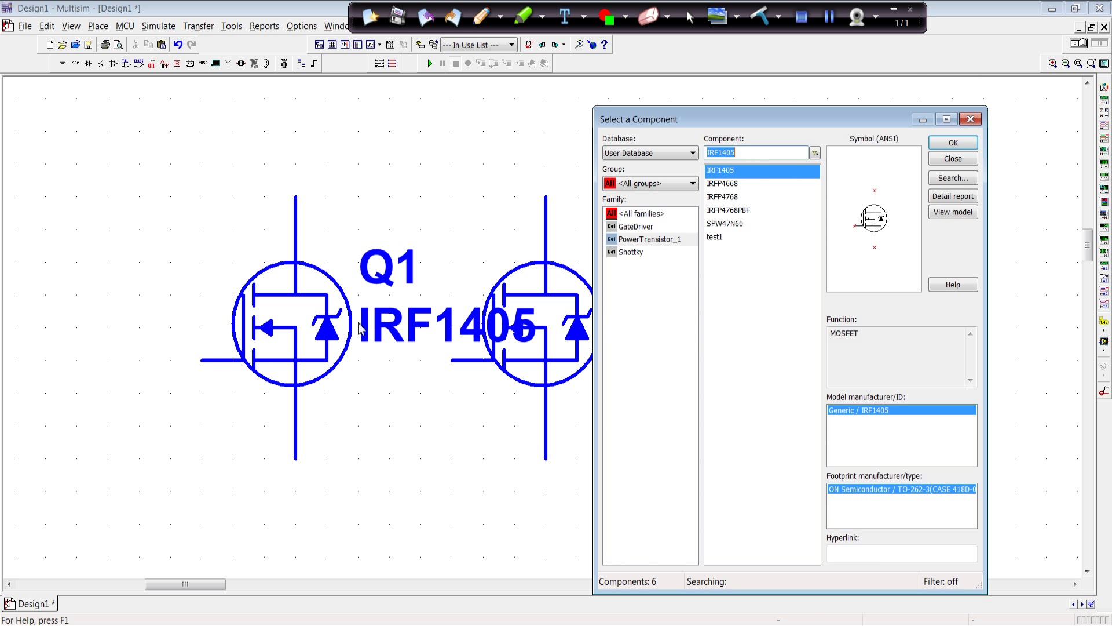